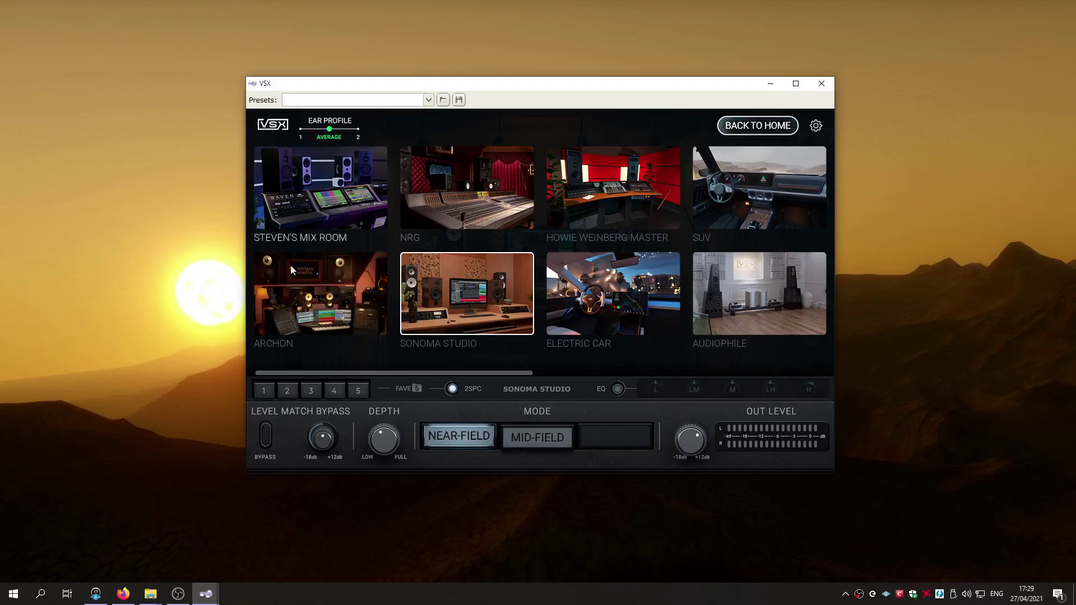
# Close the VSX plugin editor and reposition the Pedalboard 2 window.
pyautogui.moveTo(459, 83)
pyautogui.mouseDown()
pyautogui.moveTo(497, 135)
pyautogui.moveTo(450, 76)
pyautogui.mouseUp()
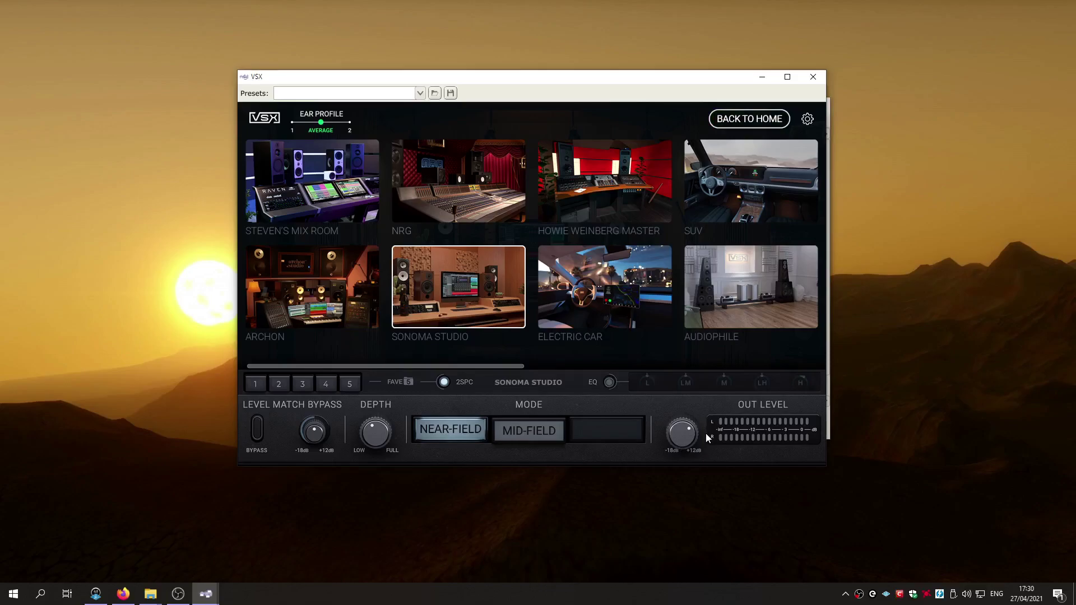
pyautogui.click(813, 77)
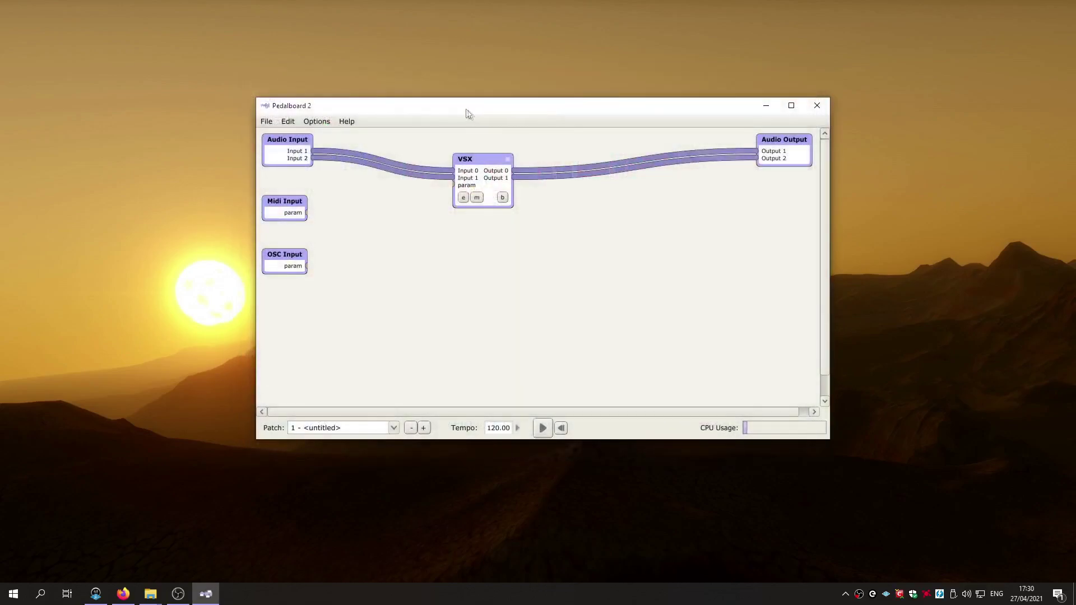
pyautogui.moveTo(467, 112); pyautogui.dragTo(453, 86)
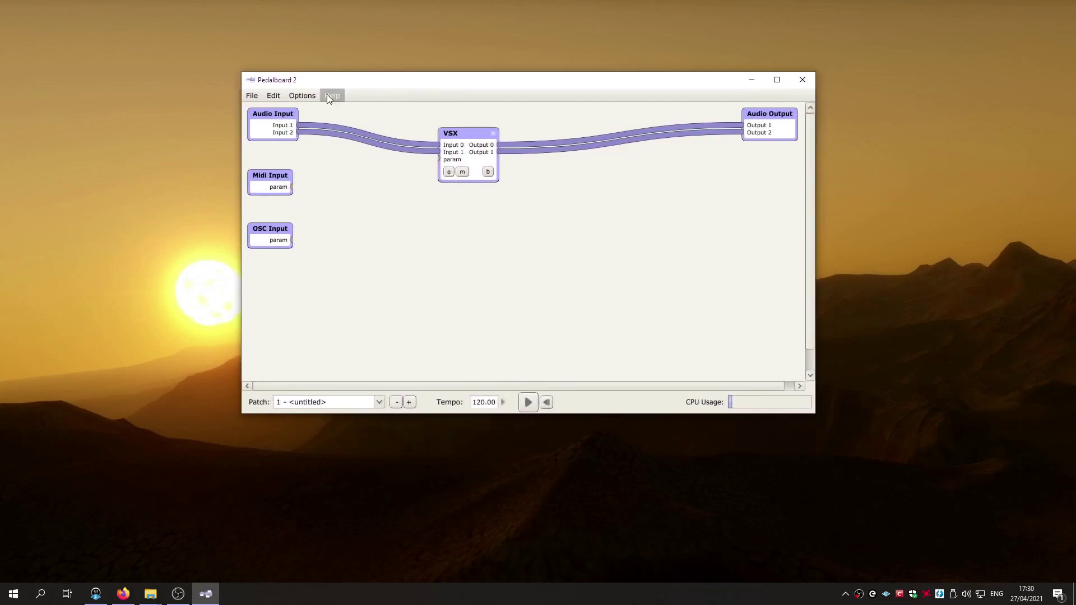
# View Pedalboard 2's About information from the Help menu, then dismiss it.
pyautogui.click(331, 96)
pyautogui.click(348, 137)
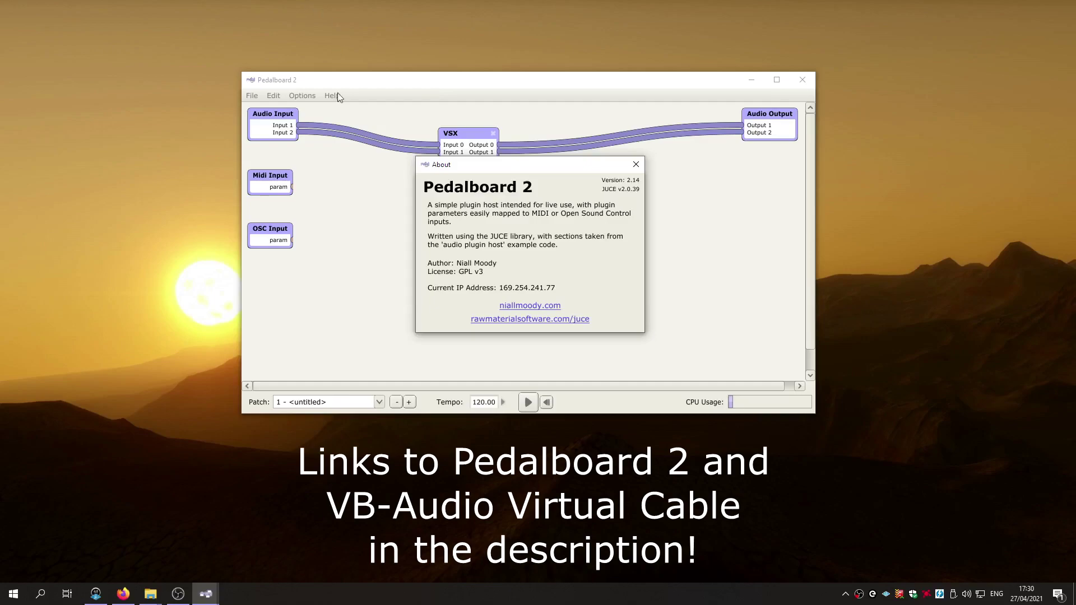
pyautogui.click(635, 164)
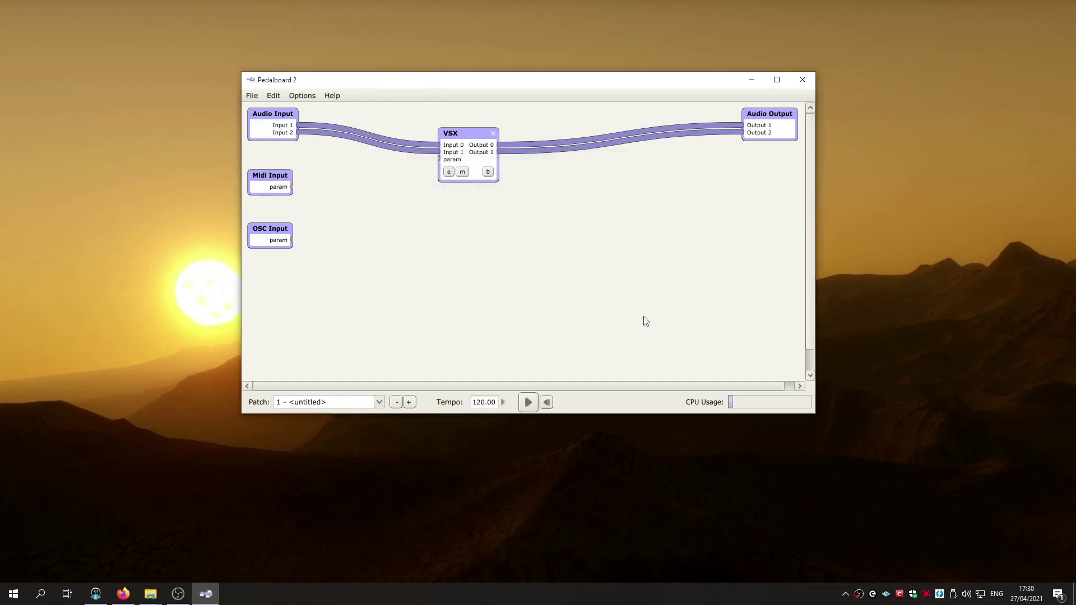
# Delete the four cables into VSX Inputs 0/1 and out of VSX Outputs 0/1.
pyautogui.click(448, 171)
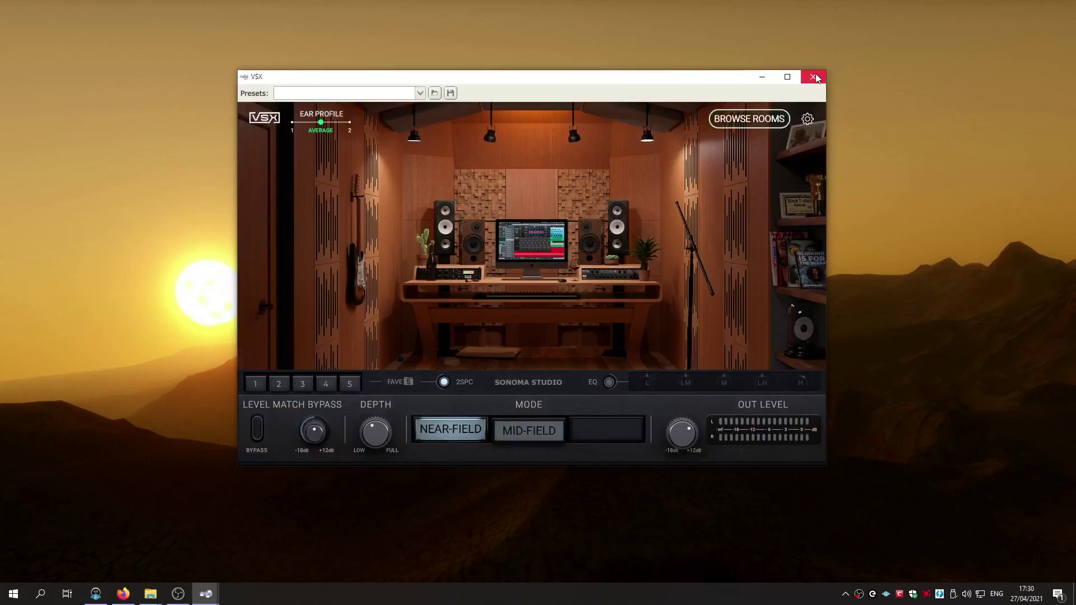
pyautogui.click(813, 77)
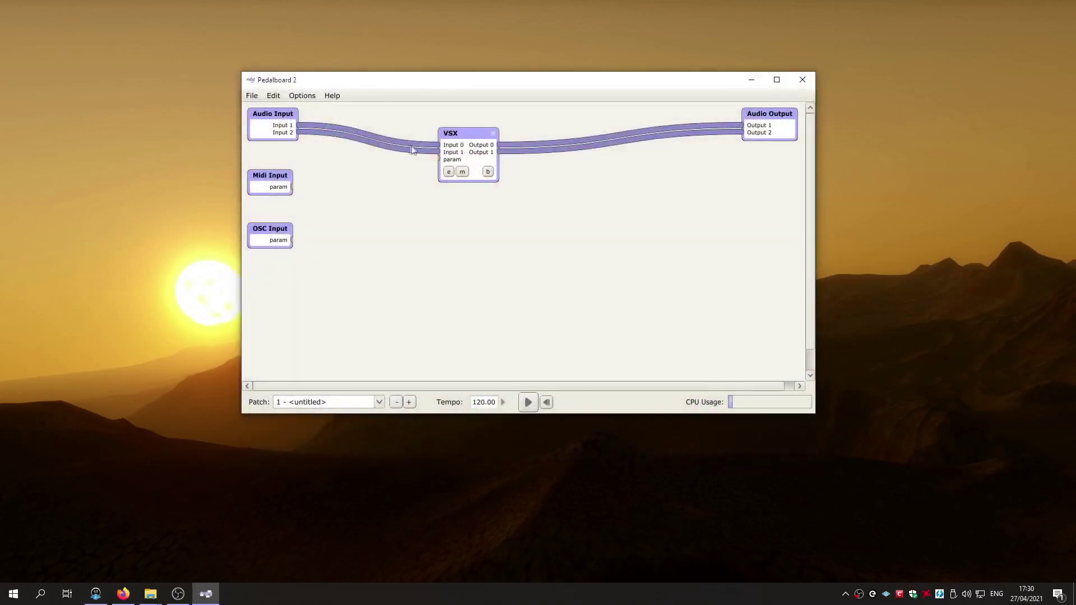
pyautogui.doubleClick(398, 137)
pyautogui.doubleClick(388, 146)
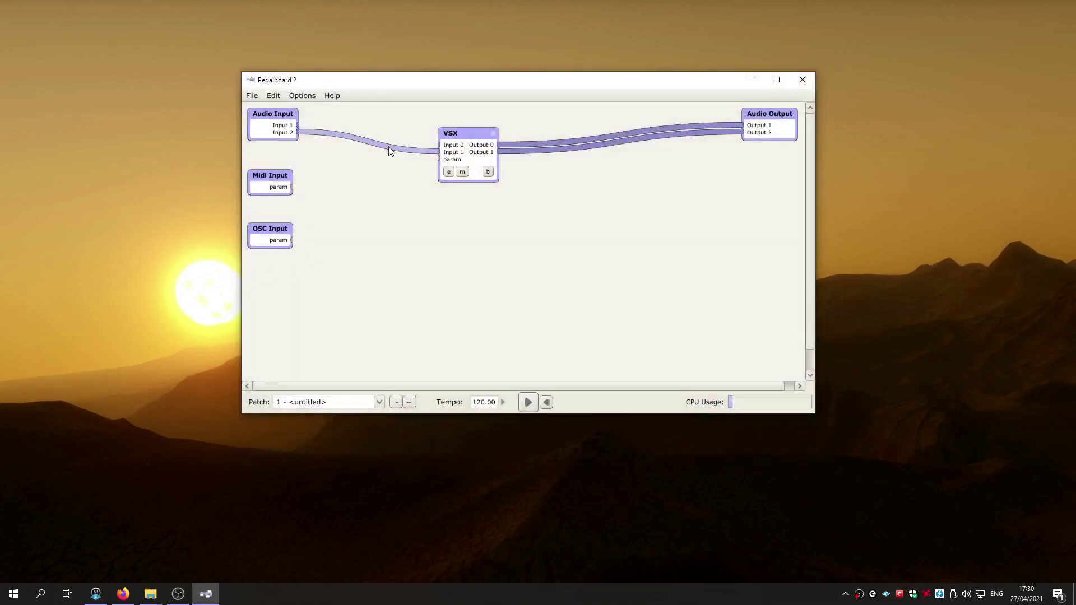
pyautogui.doubleClick(533, 145)
pyautogui.doubleClick(530, 150)
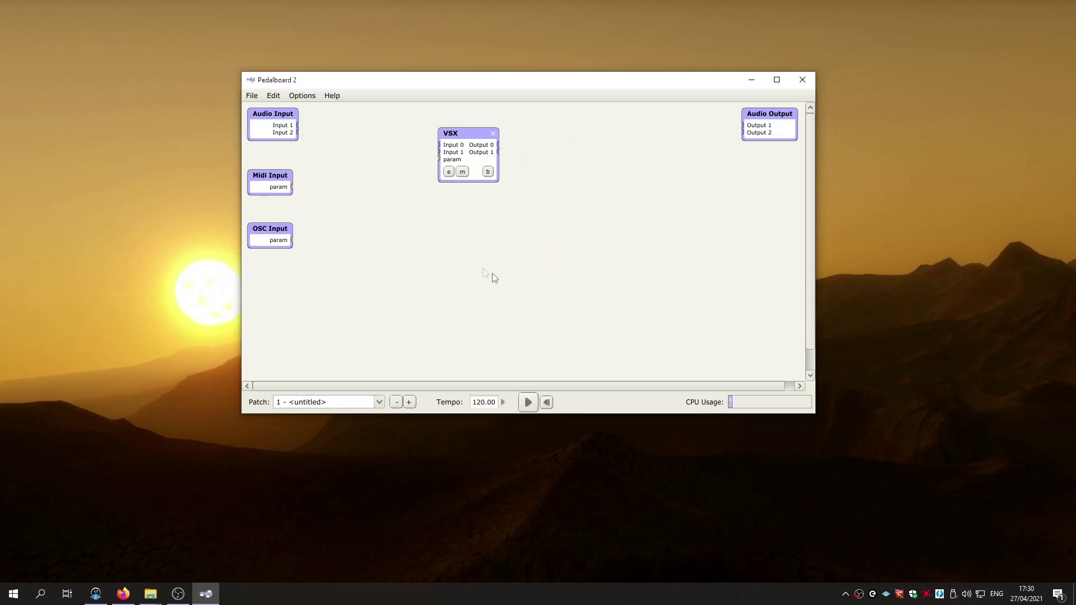
# Reposition the unwired VSX block, dismissing the plugin list without adding anything.
pyautogui.moveTo(459, 134); pyautogui.dragTo(408, 136)
pyautogui.rightClick(529, 216)
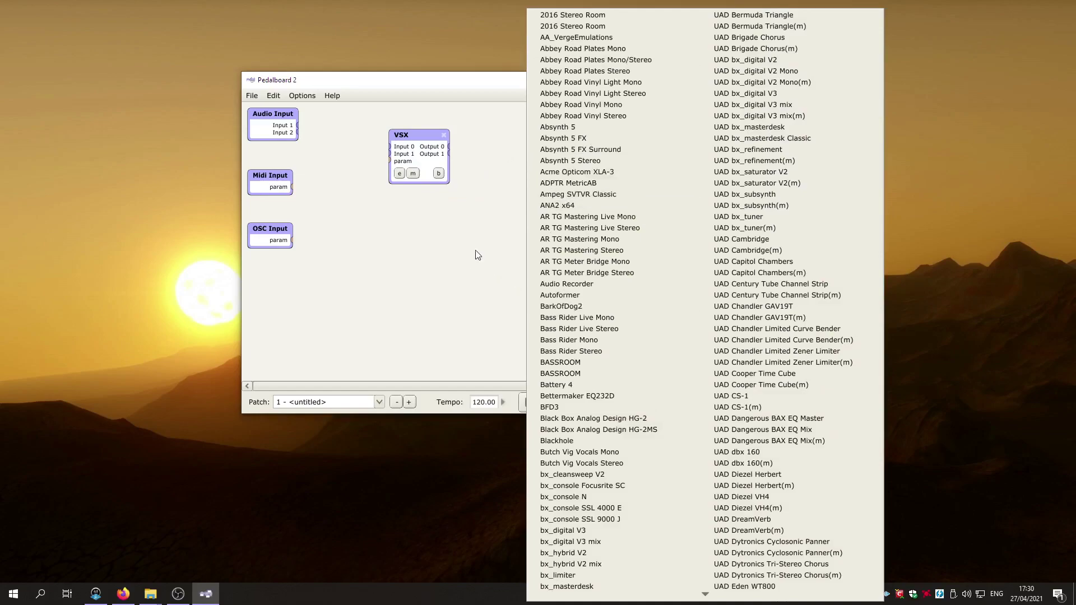
pyautogui.click(442, 227)
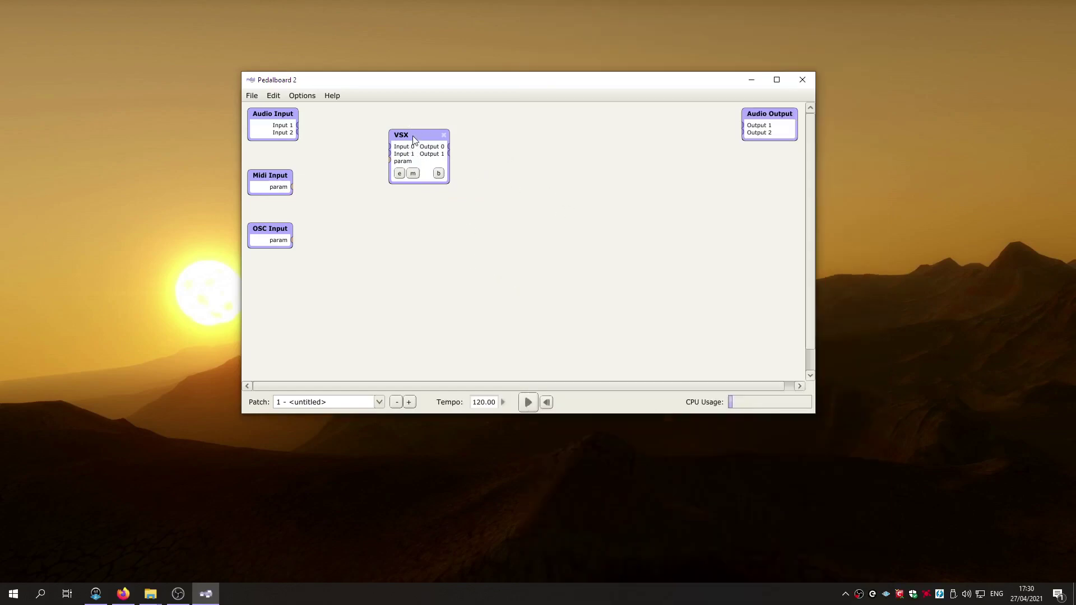
pyautogui.moveTo(412, 135); pyautogui.dragTo(447, 143)
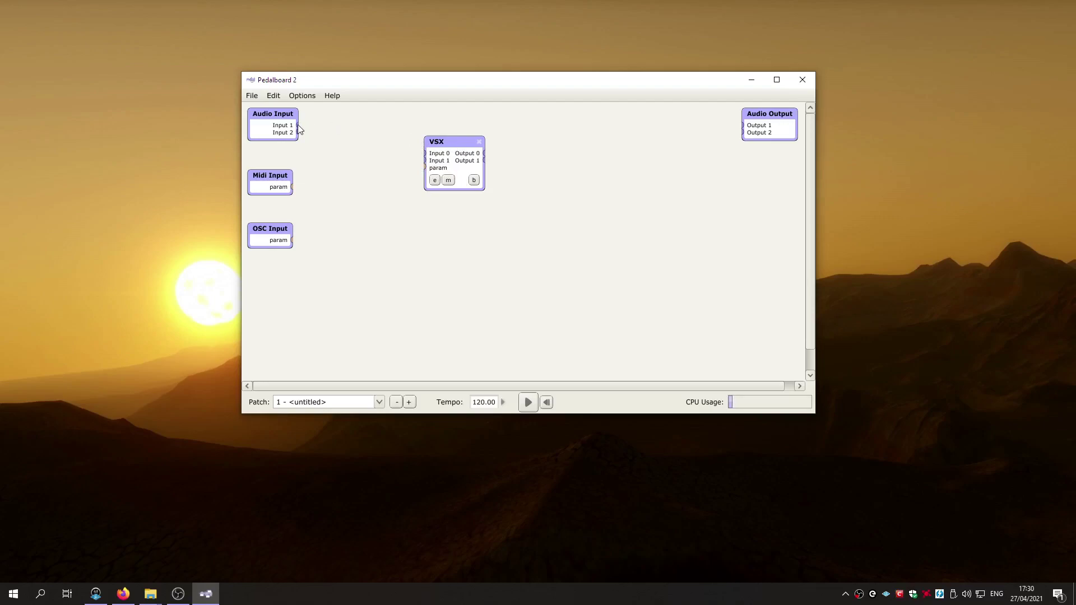
# Cable Inputs 1/2 to VSX Inputs 0/1, and VSX Outputs 0/1 to Audio Outputs 1/2.
pyautogui.moveTo(298, 125); pyautogui.dragTo(422, 154)
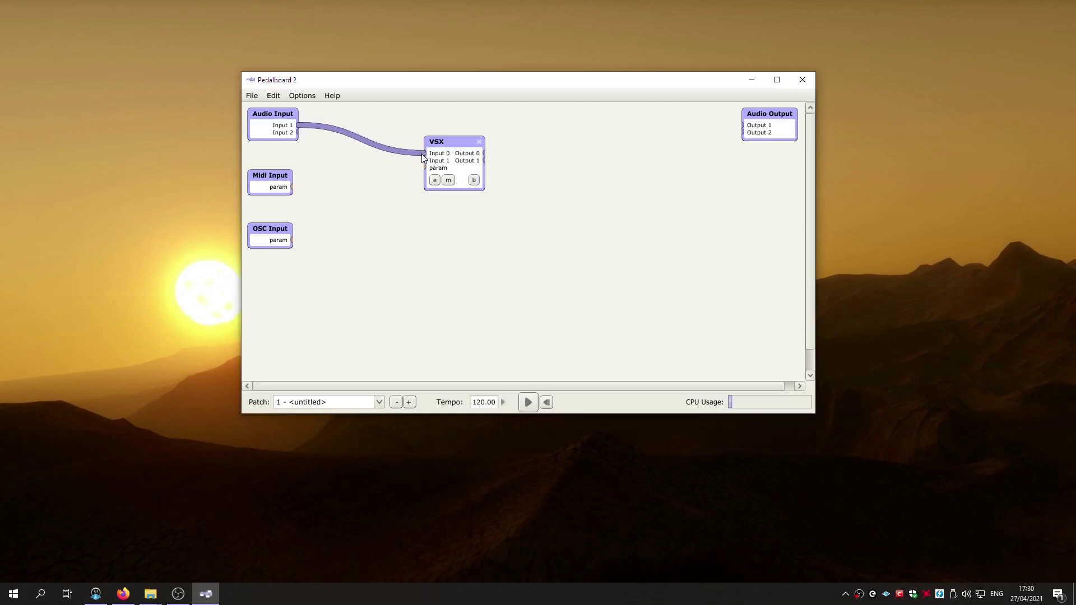
pyautogui.moveTo(298, 132); pyautogui.dragTo(405, 163)
pyautogui.moveTo(298, 133); pyautogui.dragTo(424, 164)
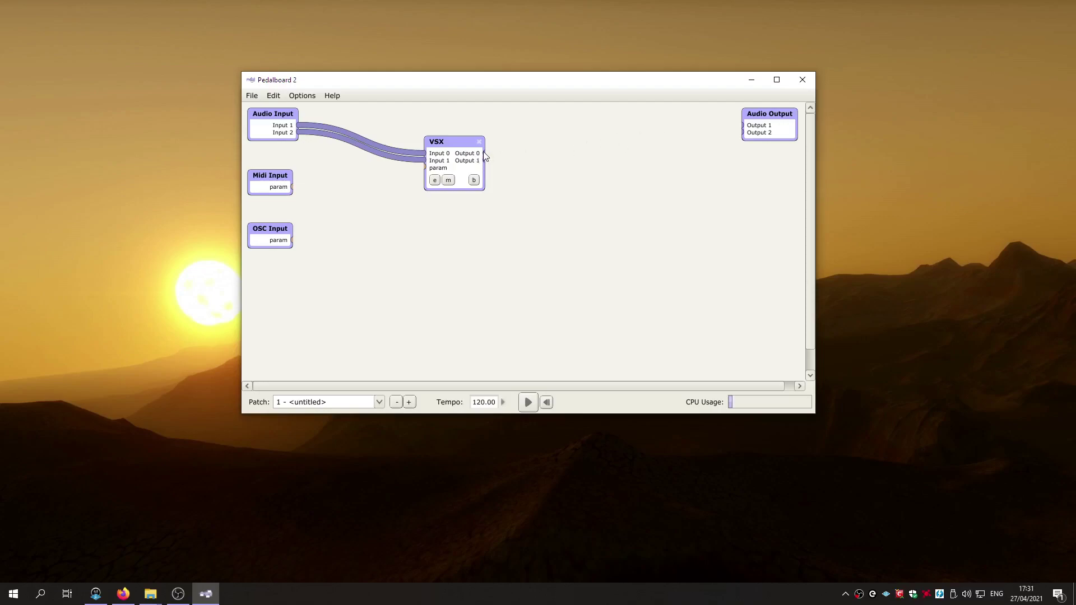
pyautogui.moveTo(483, 153); pyautogui.dragTo(737, 126)
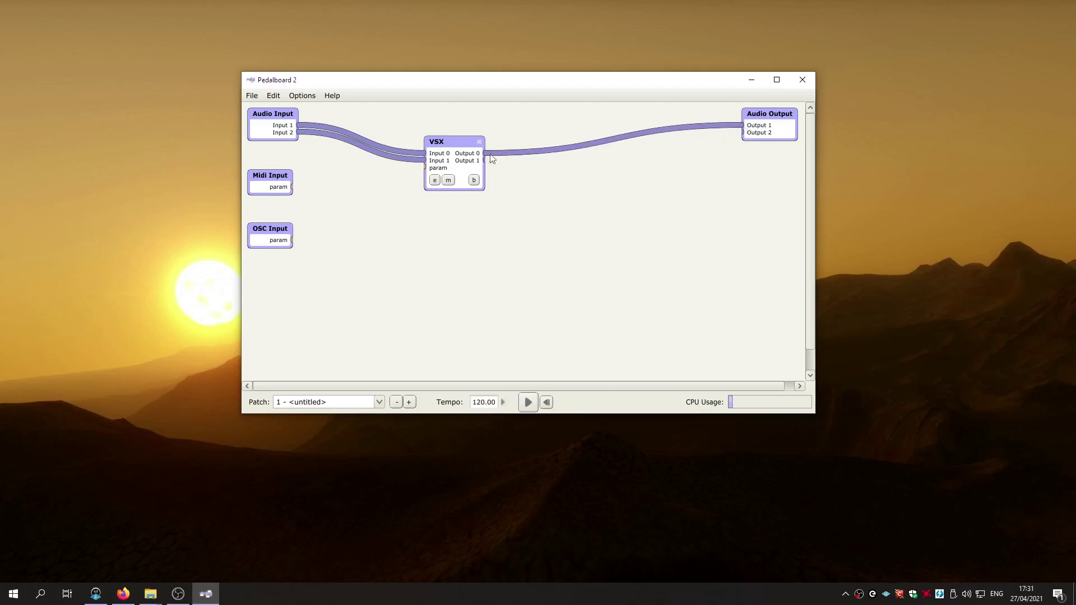
pyautogui.moveTo(484, 161); pyautogui.dragTo(742, 133)
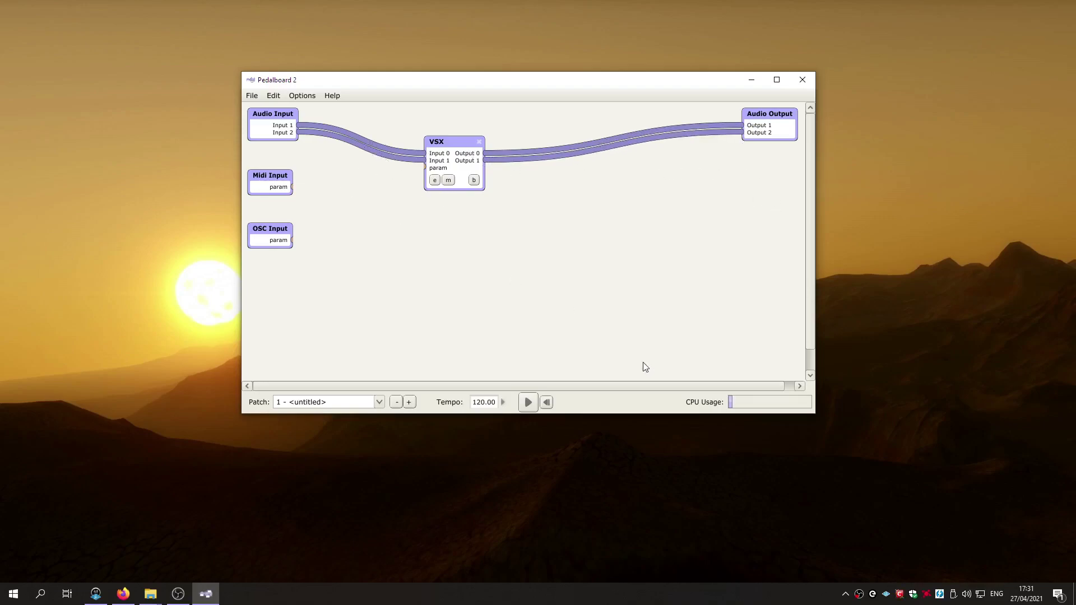
# Check system playback is CABLE Input at volume 100, then return to Pedalboard 2.
pyautogui.click(968, 594)
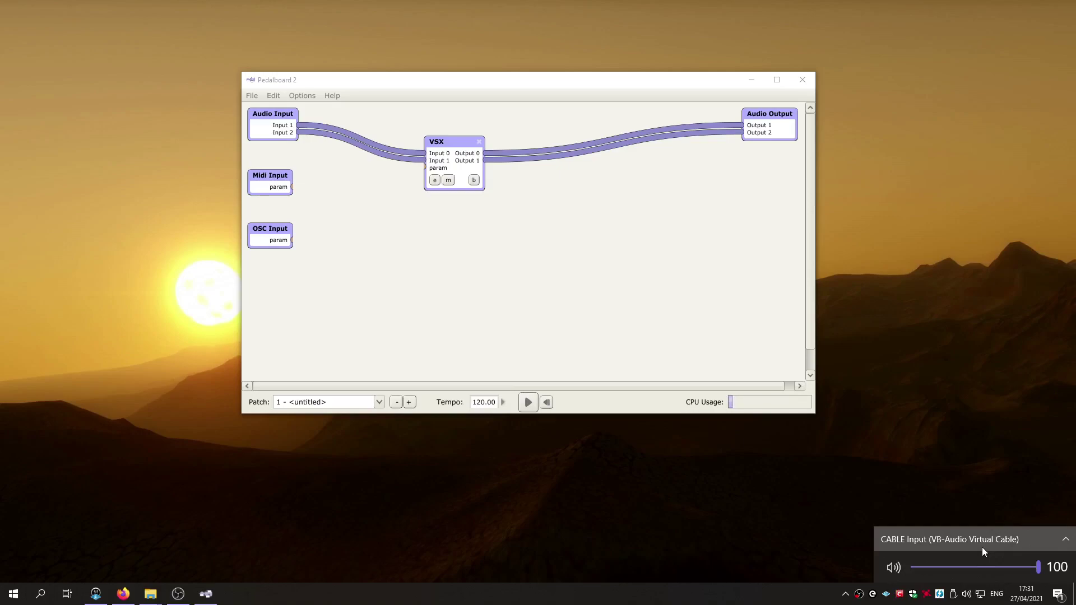
pyautogui.click(523, 301)
# Open Audio Settings from the Options menu and move the dialog up-left.
pyautogui.click(303, 96)
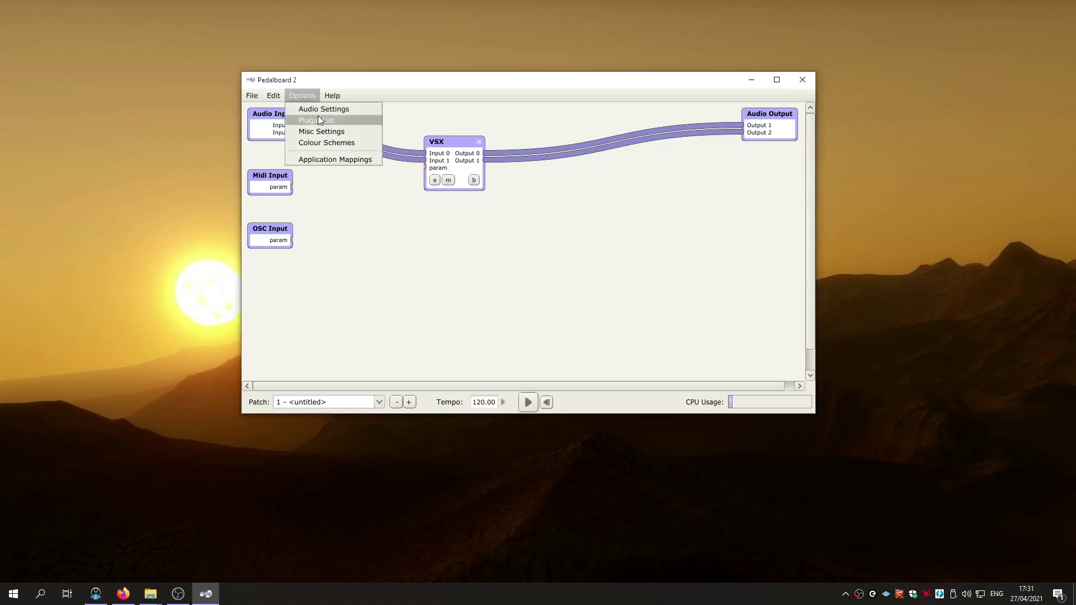
pyautogui.click(318, 109)
pyautogui.moveTo(538, 124); pyautogui.dragTo(439, 106)
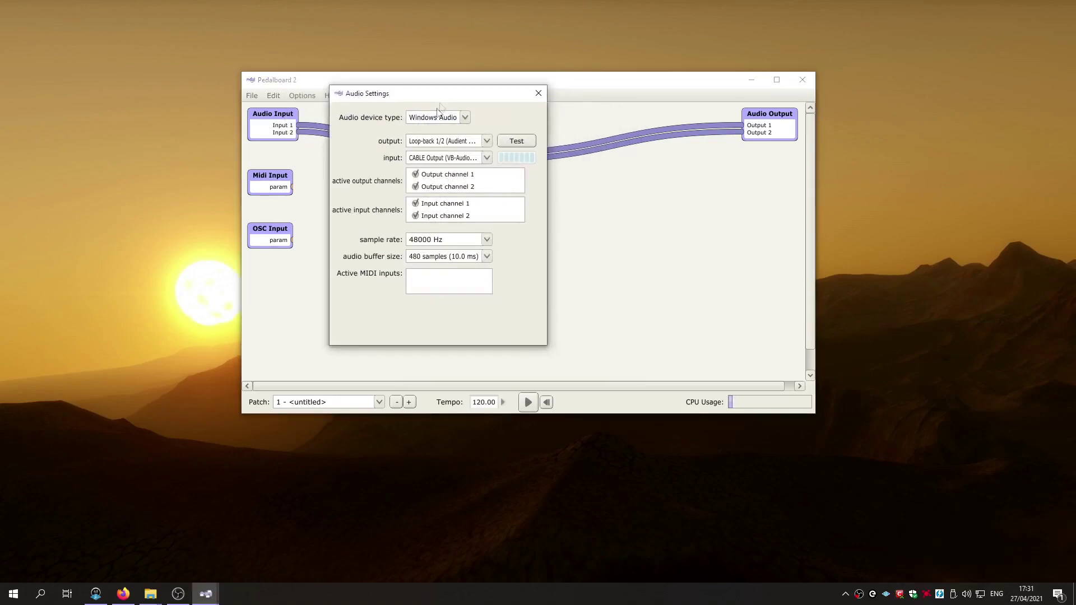
# Confirm CABLE Output as input and Loop-back 1/2 (Audient EVO8) as output.
pyautogui.click(419, 144)
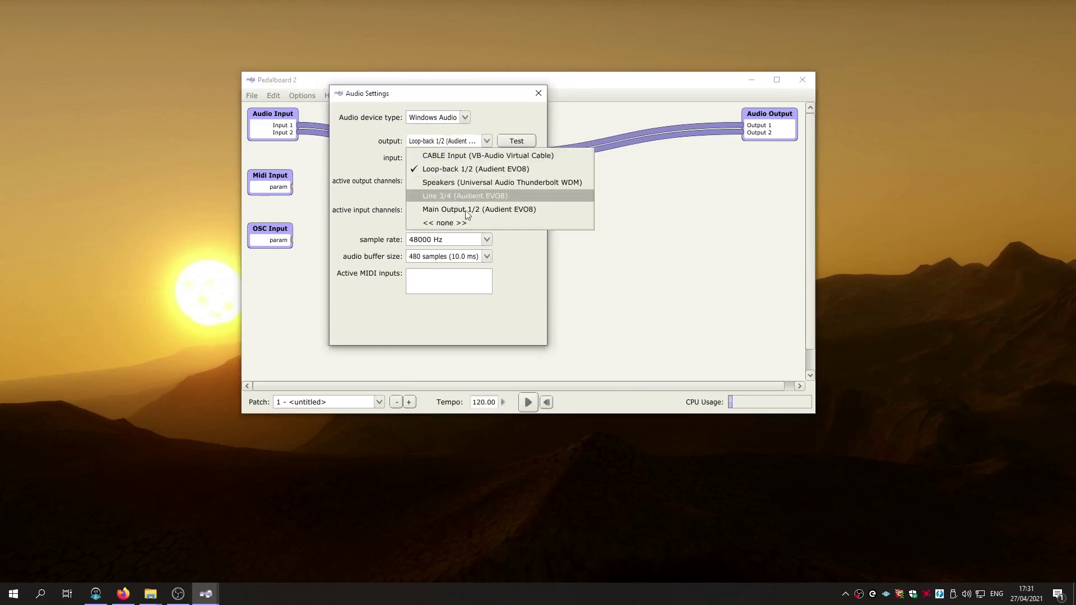
pyautogui.click(439, 159)
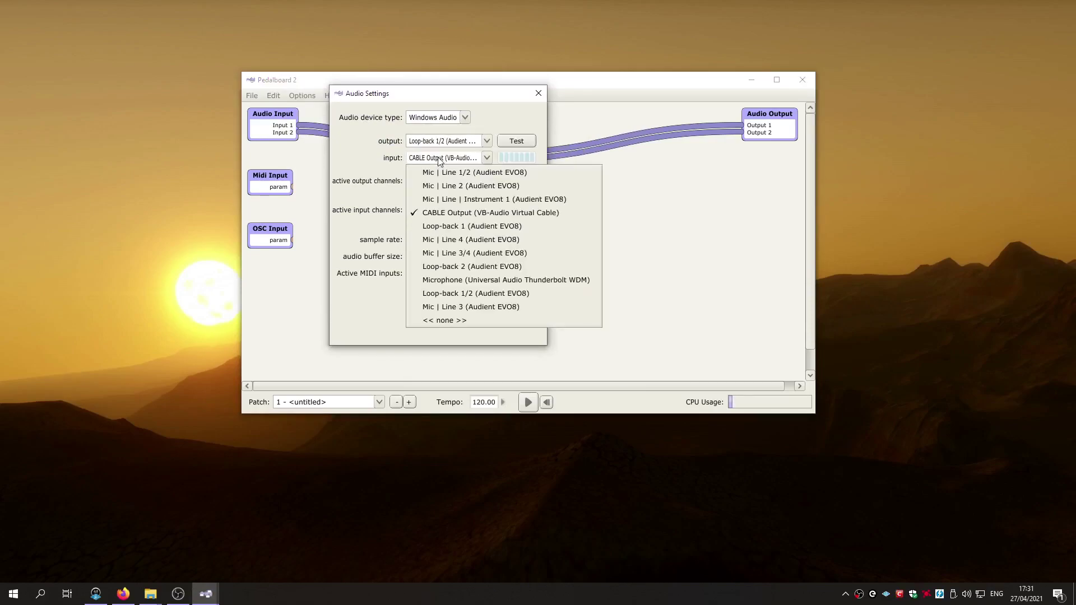
pyautogui.click(446, 212)
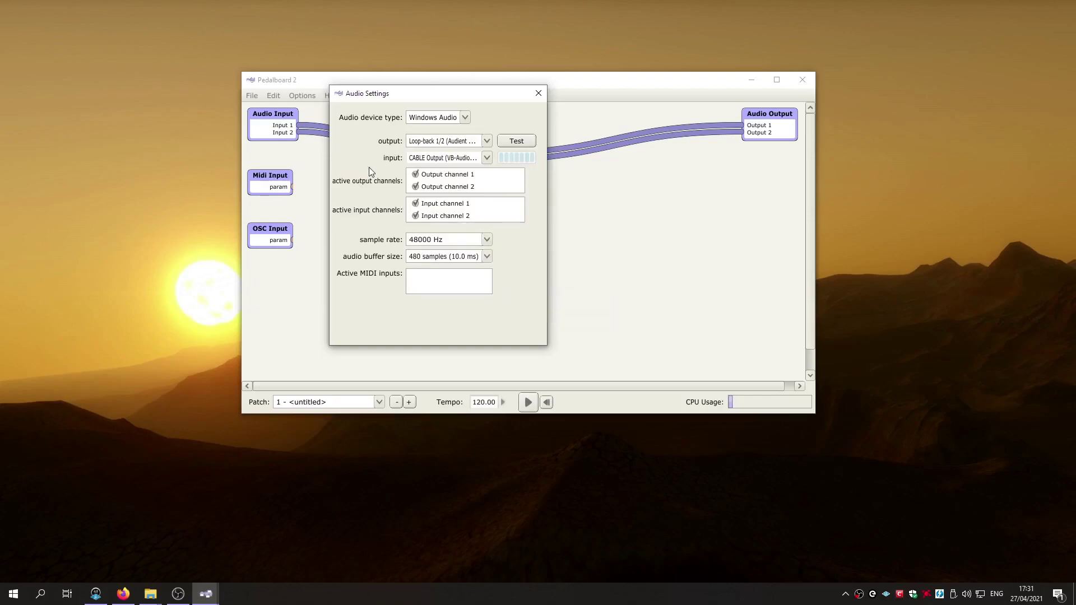
pyautogui.click(437, 145)
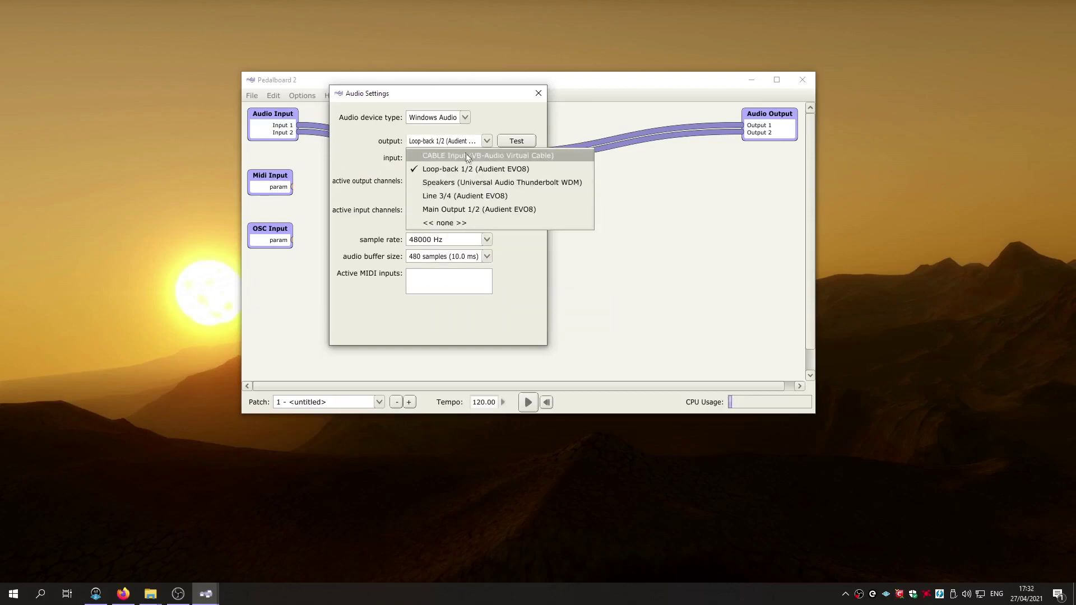
pyautogui.click(503, 171)
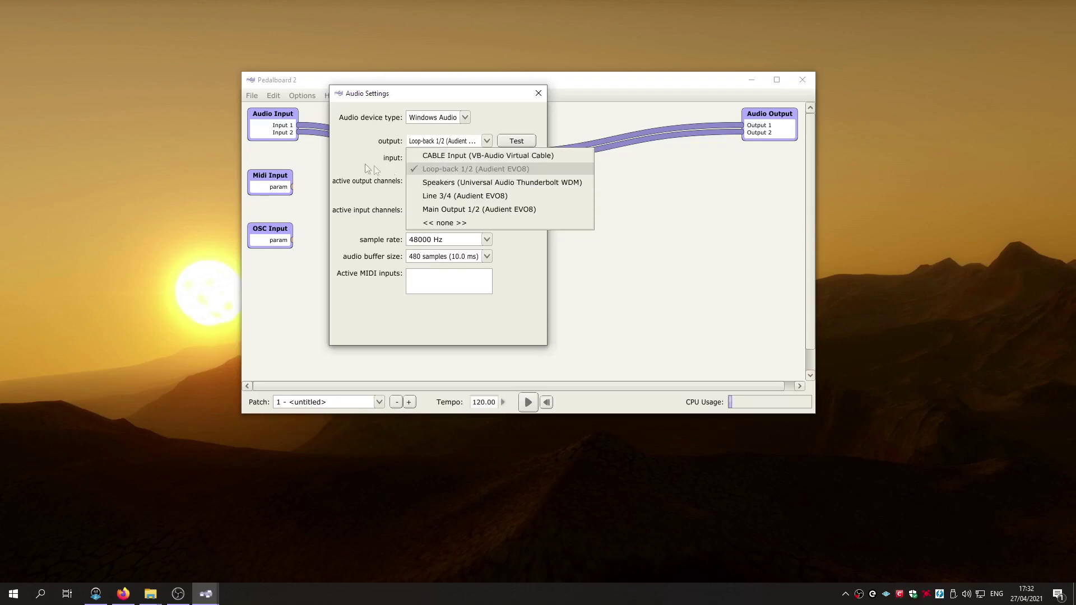
pyautogui.click(445, 144)
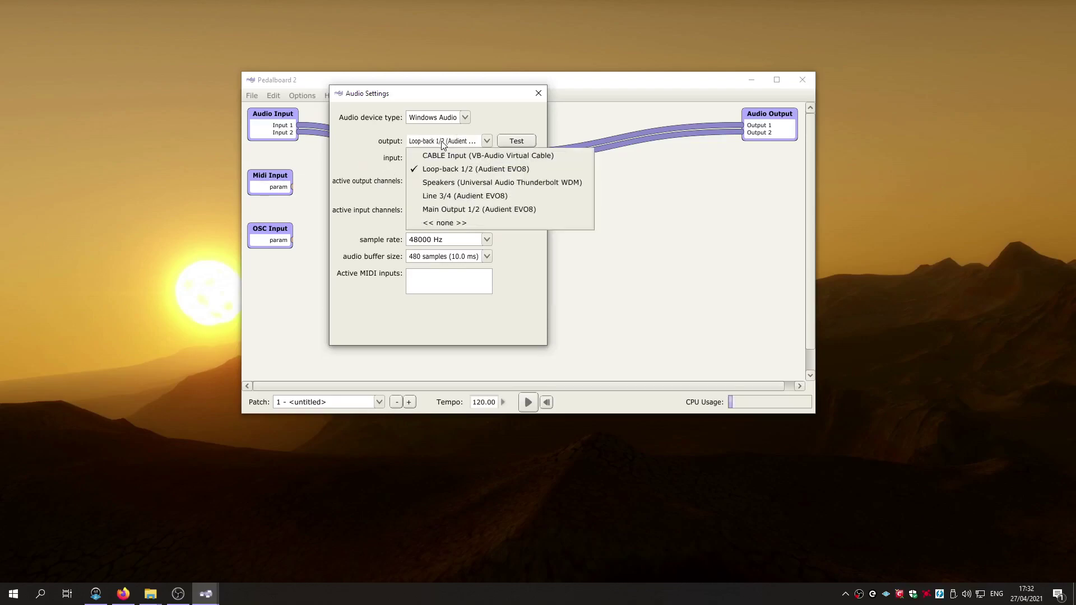
pyautogui.click(358, 161)
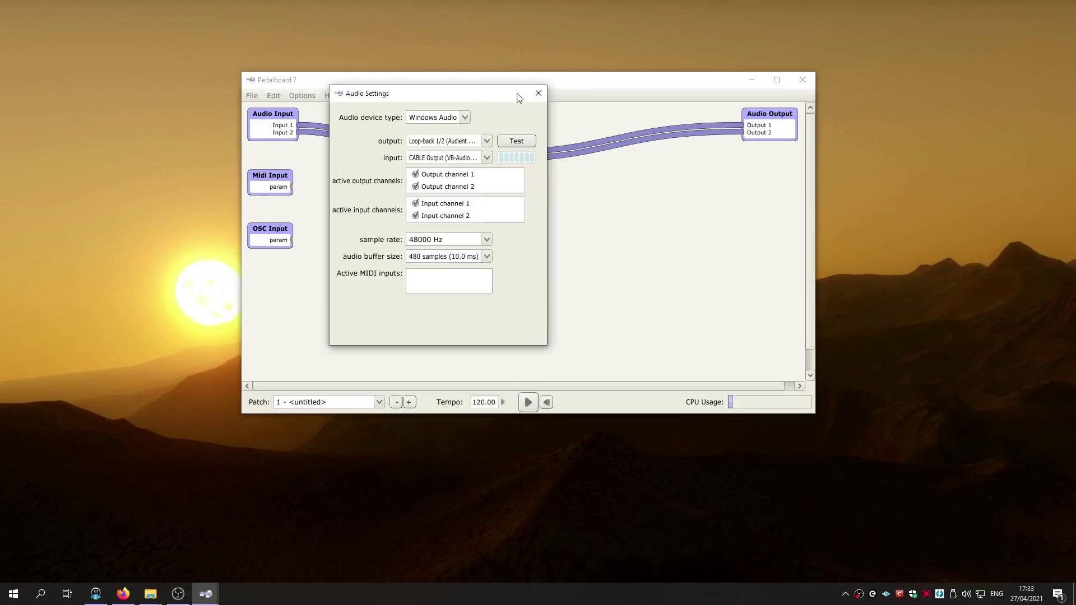
# Close Audio Settings, open the VSX editor, and bring the Reflections Re-mix folder forward.
pyautogui.click(539, 93)
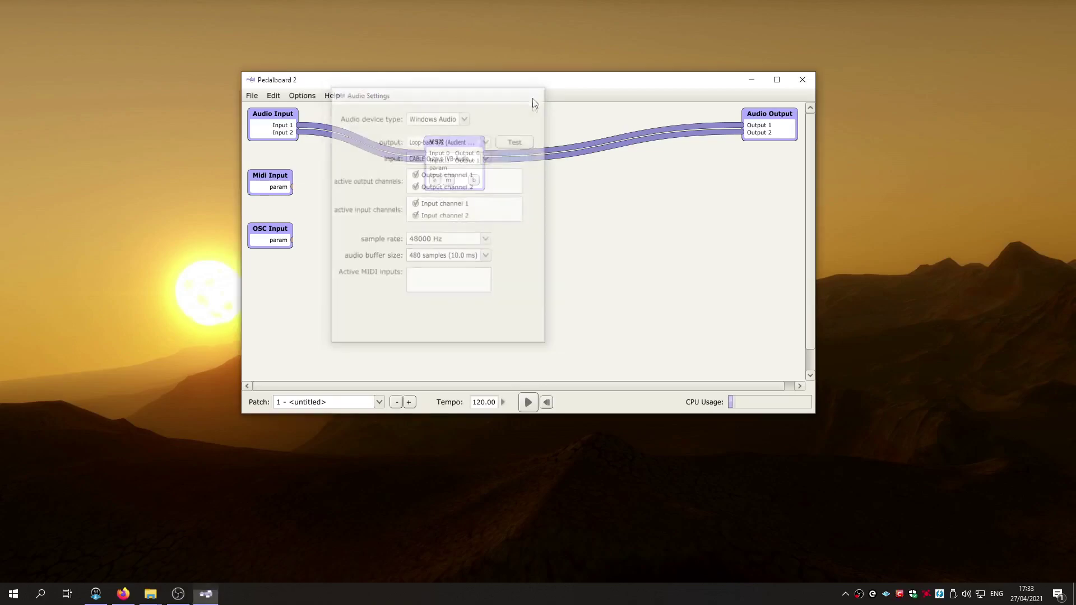
pyautogui.click(437, 180)
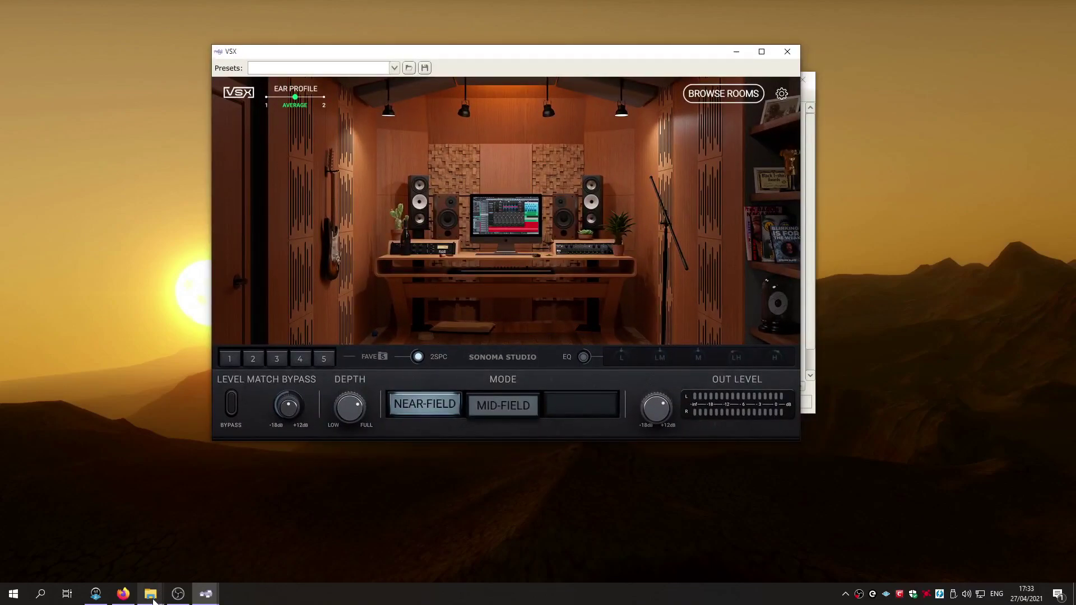
pyautogui.moveTo(150, 593)
pyautogui.click(114, 557)
# Play Emptiness - pm 20.04.21.wav in MPC-BE and set VSX's Ear Profile to 1.
pyautogui.doubleClick(387, 254)
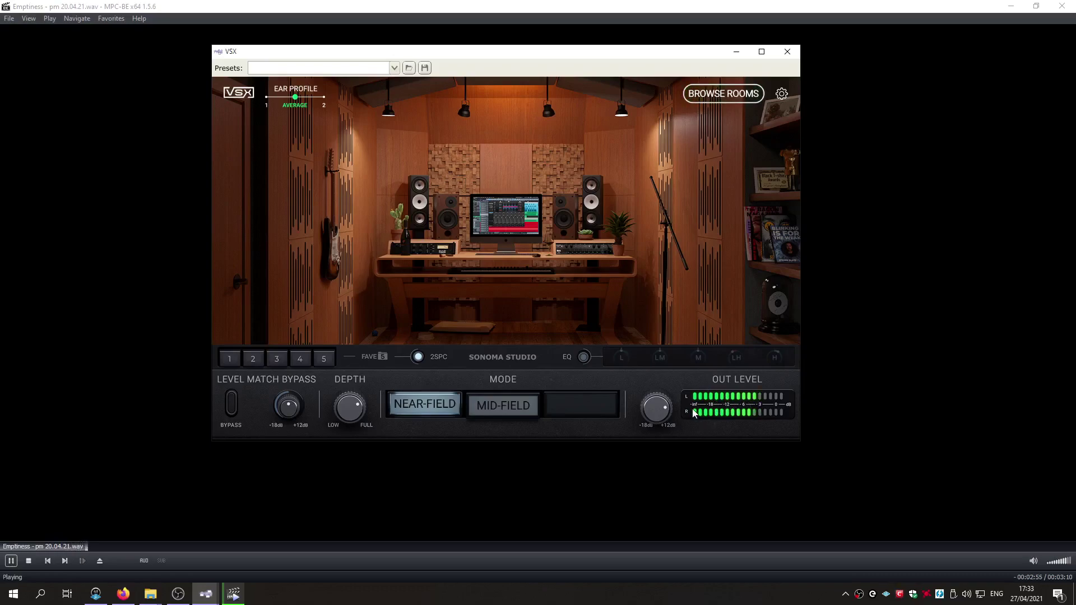
pyautogui.moveTo(296, 96); pyautogui.dragTo(182, 101)
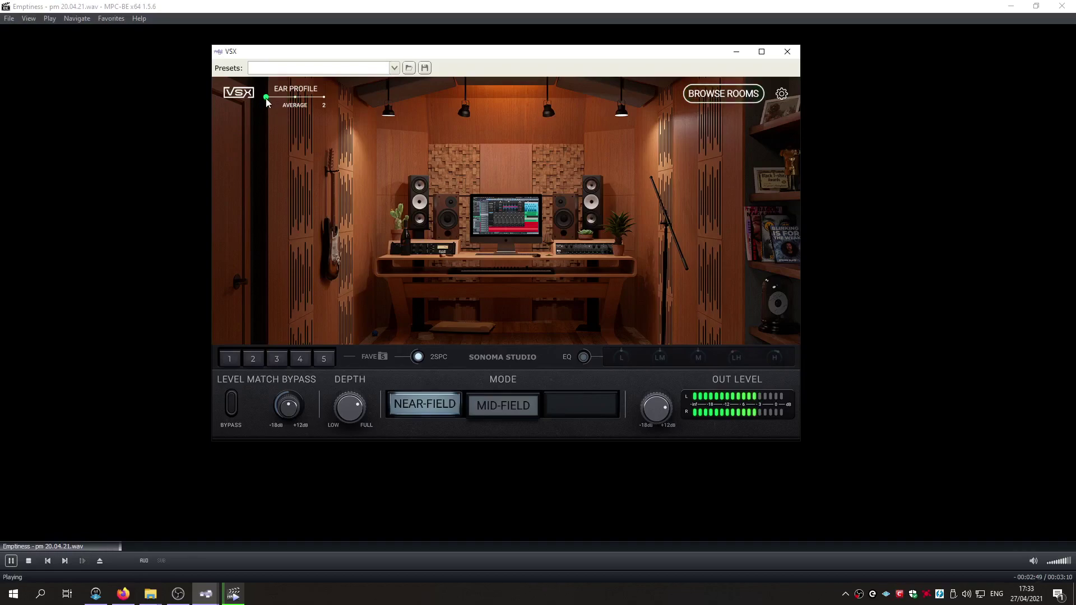
# Audition Ear Profiles 2, Average and 1, finishing on Average.
pyautogui.moveTo(265, 97); pyautogui.dragTo(324, 96)
pyautogui.moveTo(325, 100)
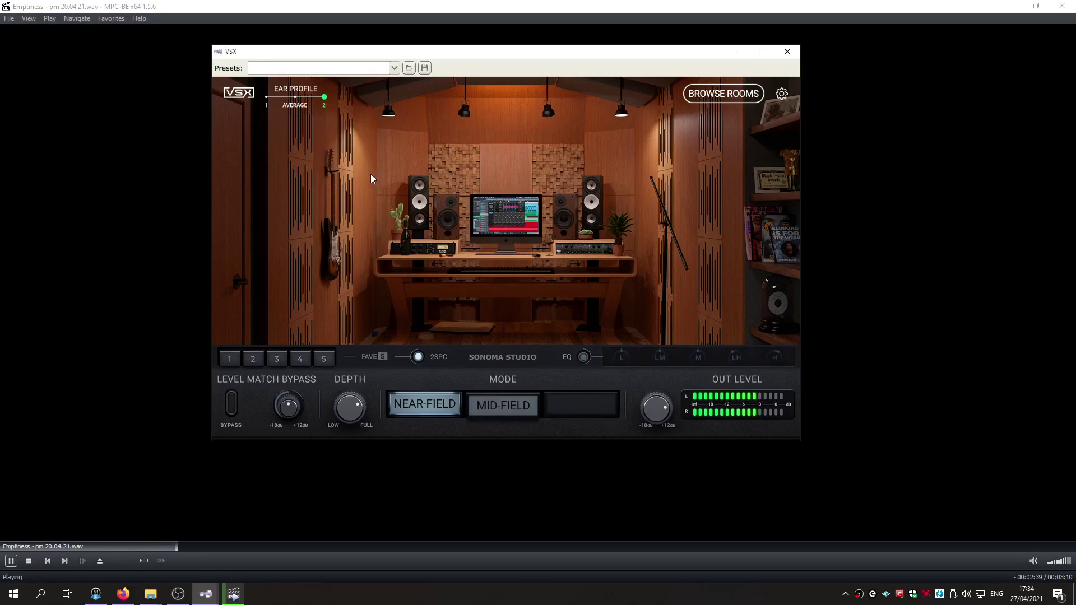
pyautogui.click(294, 97)
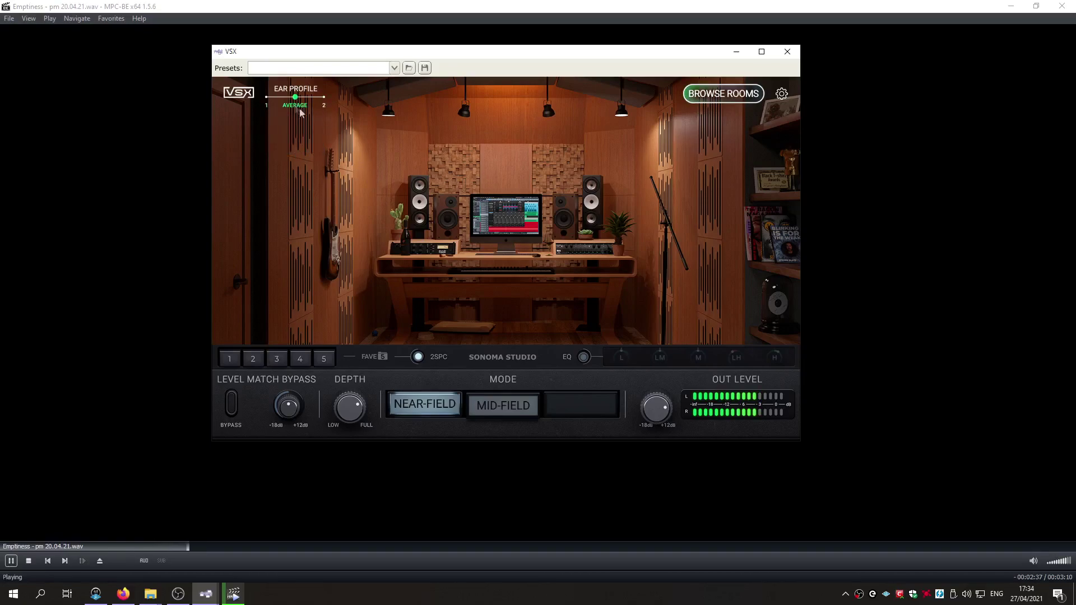
pyautogui.click(266, 97)
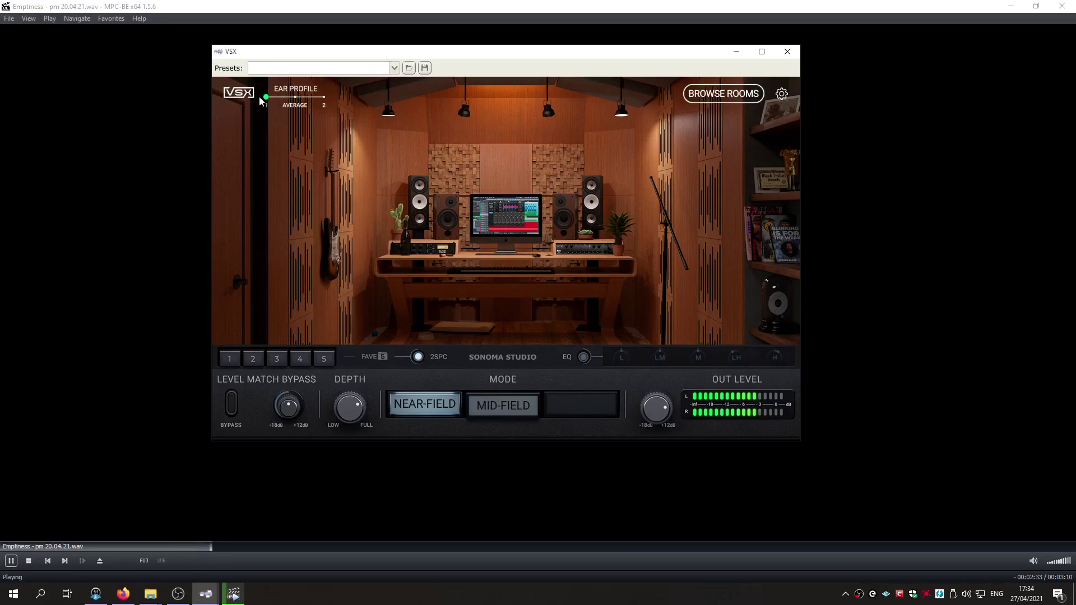
pyautogui.click(295, 104)
# Put Sonoma Studio in Mid-Field mode and lower its Depth knob slightly.
pyautogui.click(490, 412)
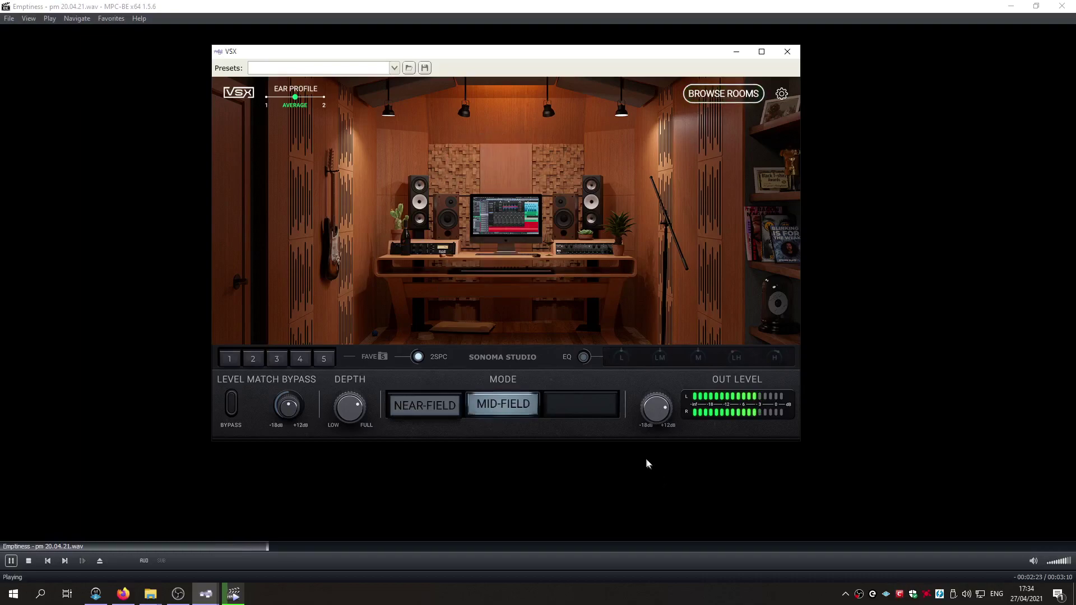
pyautogui.moveTo(352, 406); pyautogui.dragTo(351, 426)
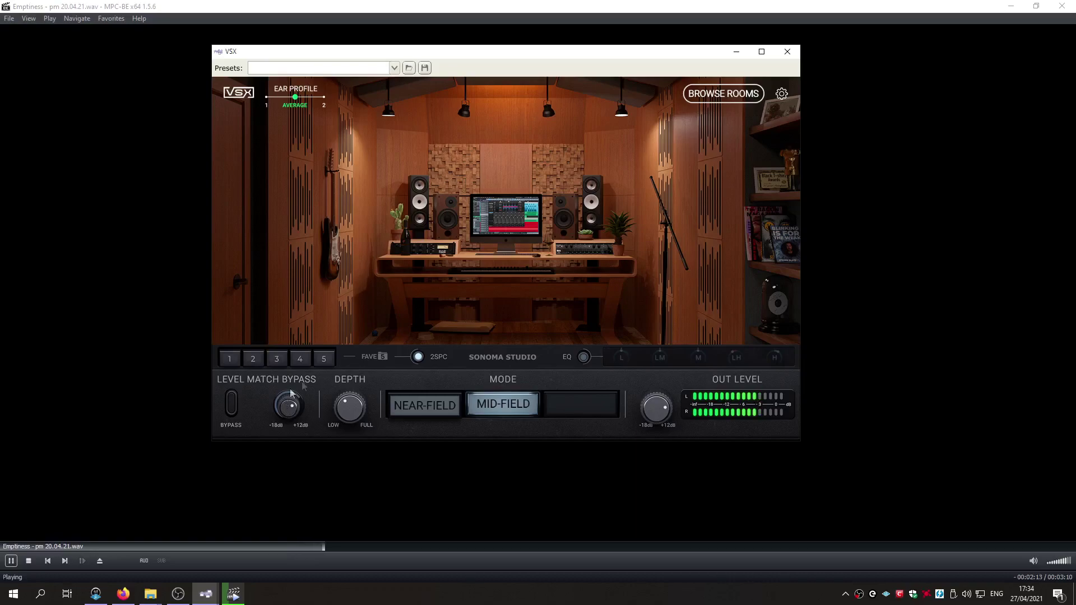
pyautogui.click(782, 94)
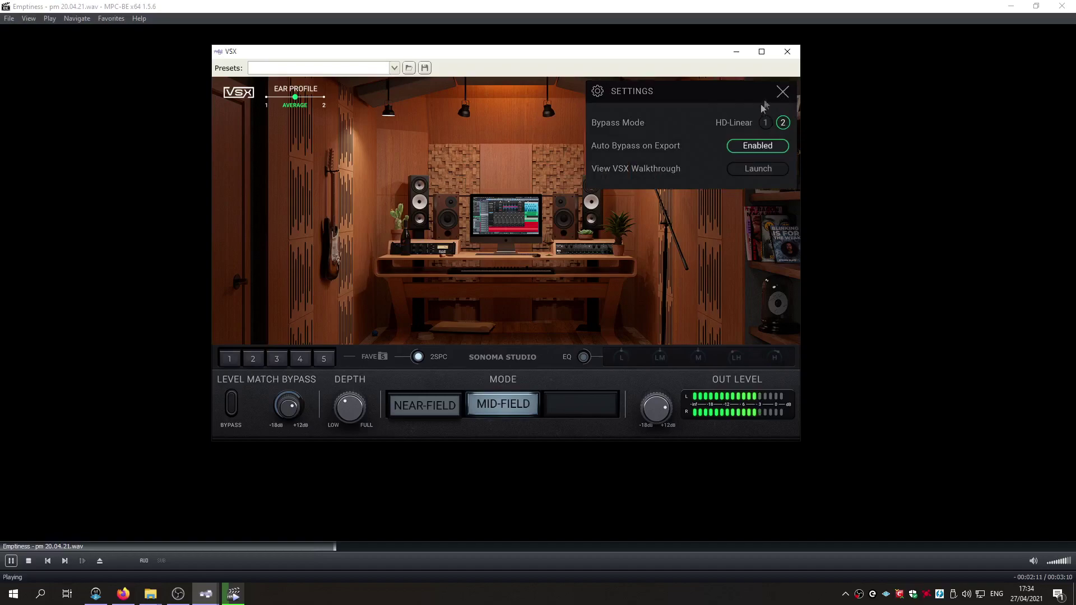
pyautogui.click(782, 91)
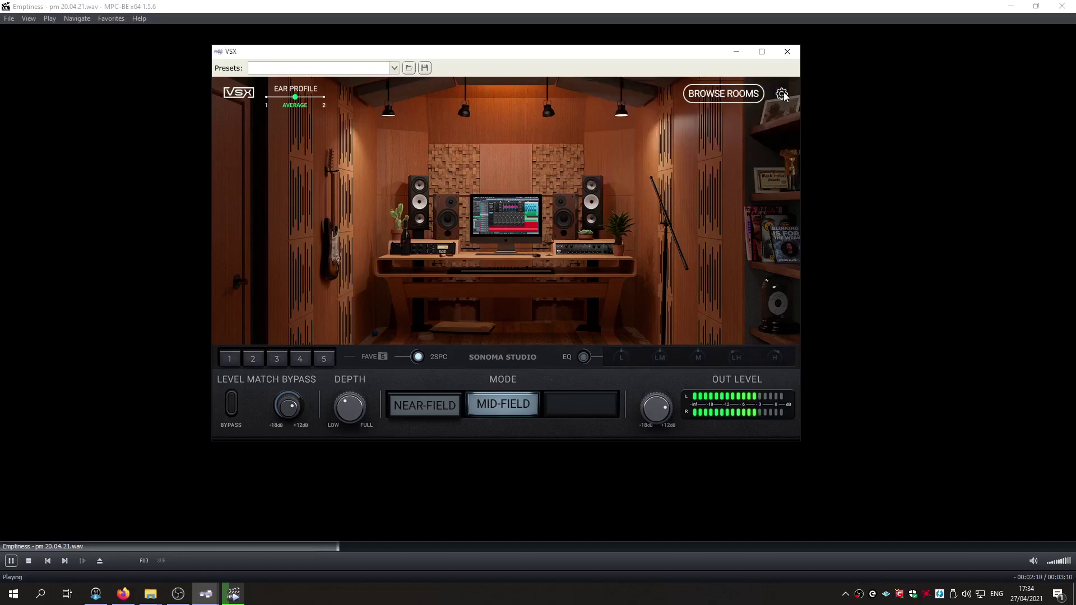
pyautogui.click(232, 405)
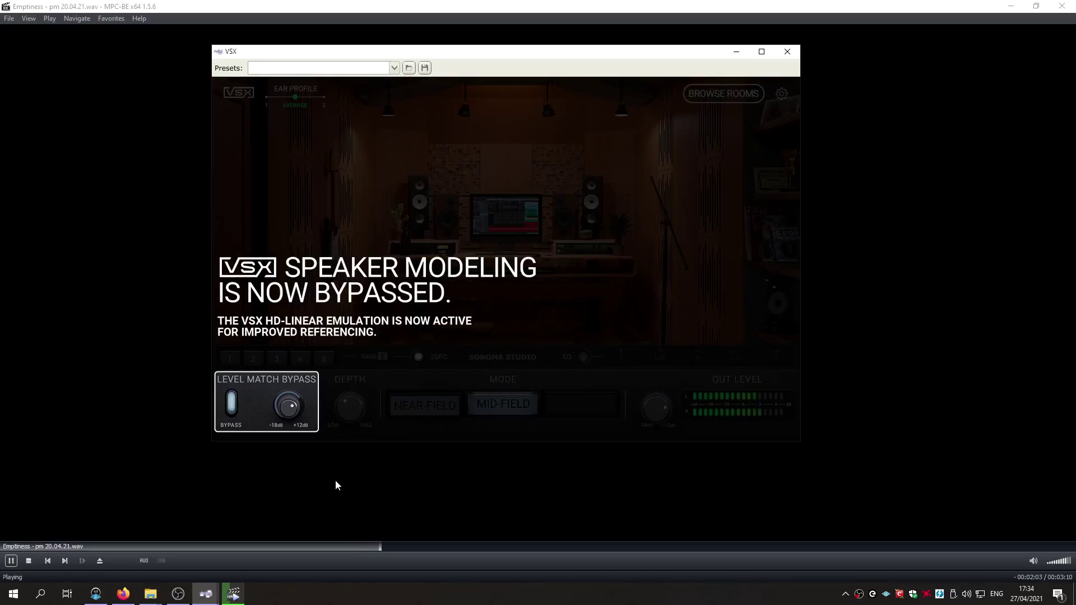
pyautogui.click(231, 404)
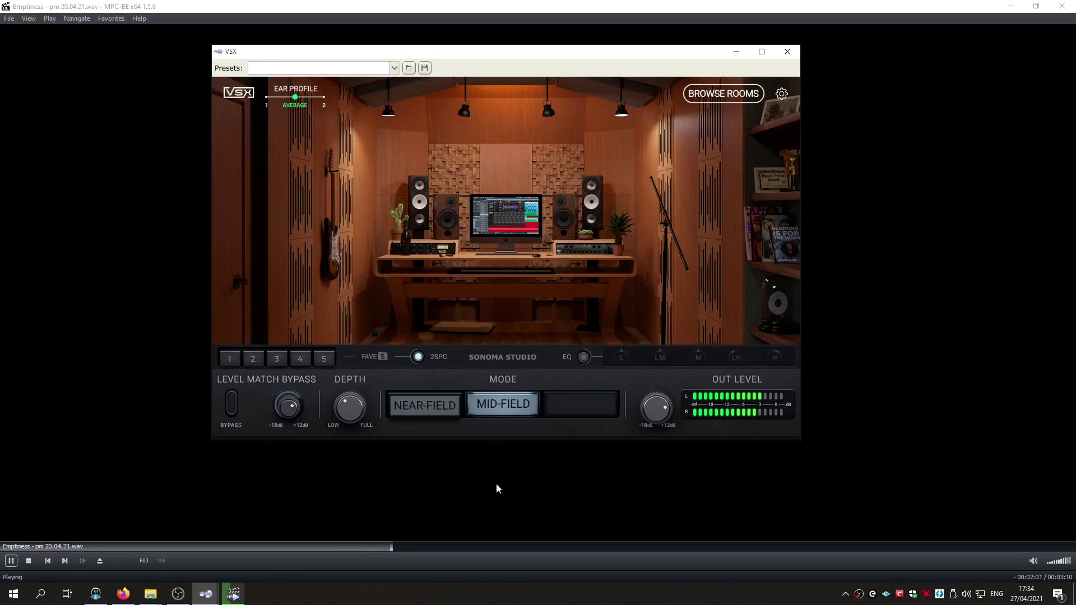
# Try Steven's Mix Room in Mid-Field, then load the Howie Weinberg Master room.
pyautogui.click(722, 93)
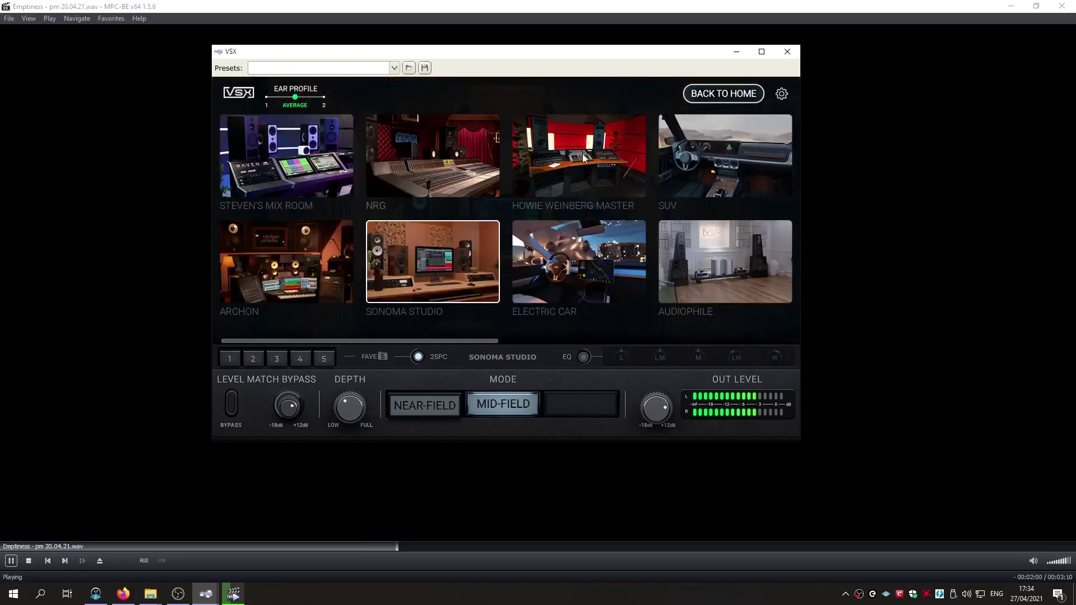
pyautogui.click(272, 154)
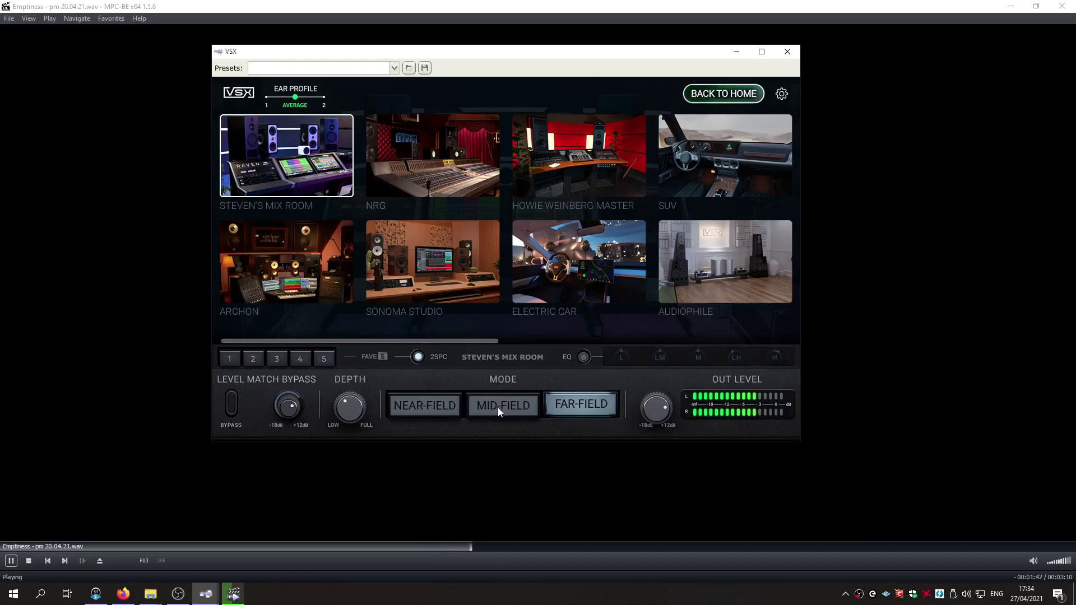
pyautogui.click(497, 408)
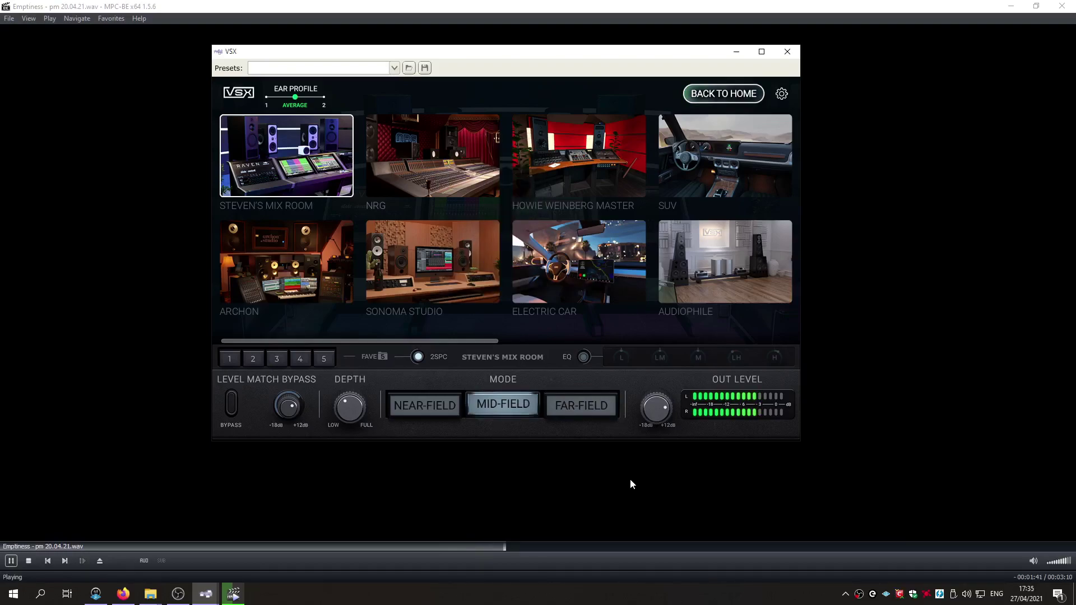
pyautogui.click(586, 175)
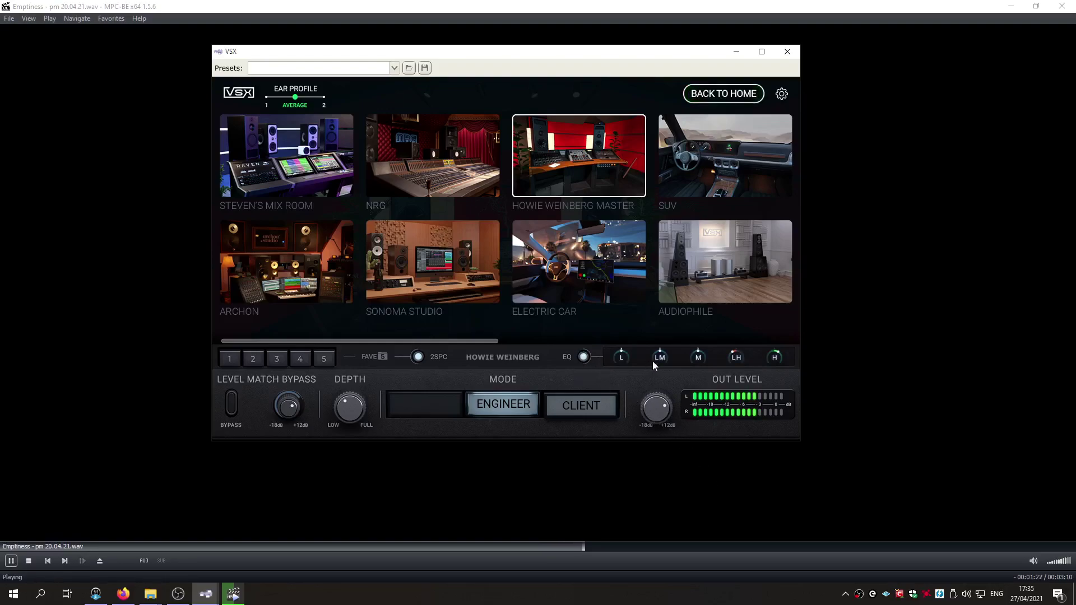
# Boost the LH and H bands of the Howie Weinberg room EQ, then toggle the EQ off and on.
pyautogui.moveTo(735, 361); pyautogui.dragTo(734, 308)
pyautogui.moveTo(776, 354)
pyautogui.mouseDown()
pyautogui.moveTo(766, 325)
pyautogui.moveTo(776, 390)
pyautogui.moveTo(752, 327)
pyautogui.moveTo(765, 369)
pyautogui.mouseUp()
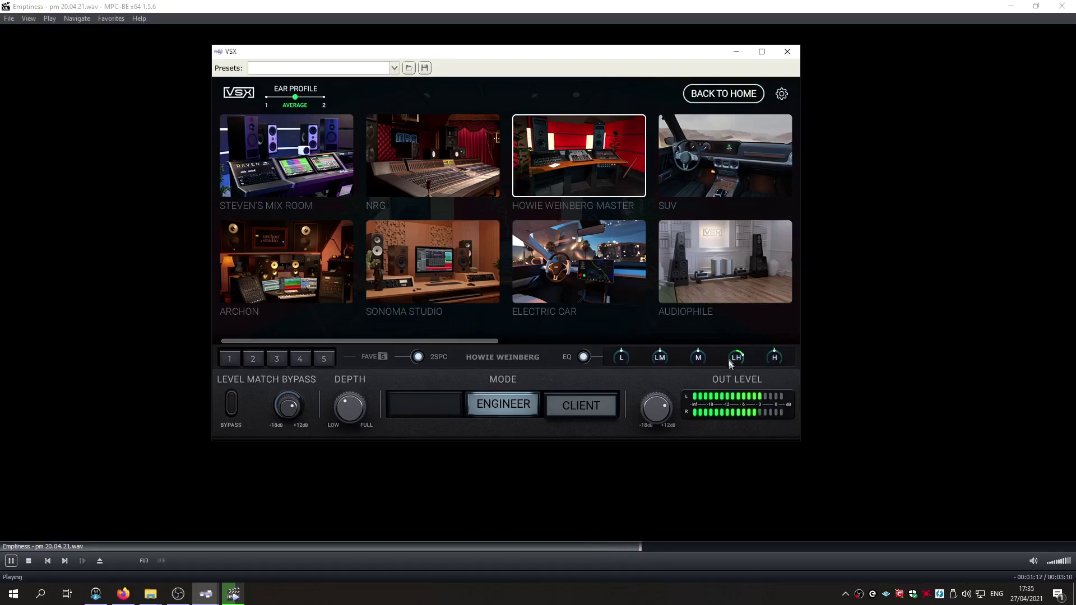
pyautogui.click(585, 359)
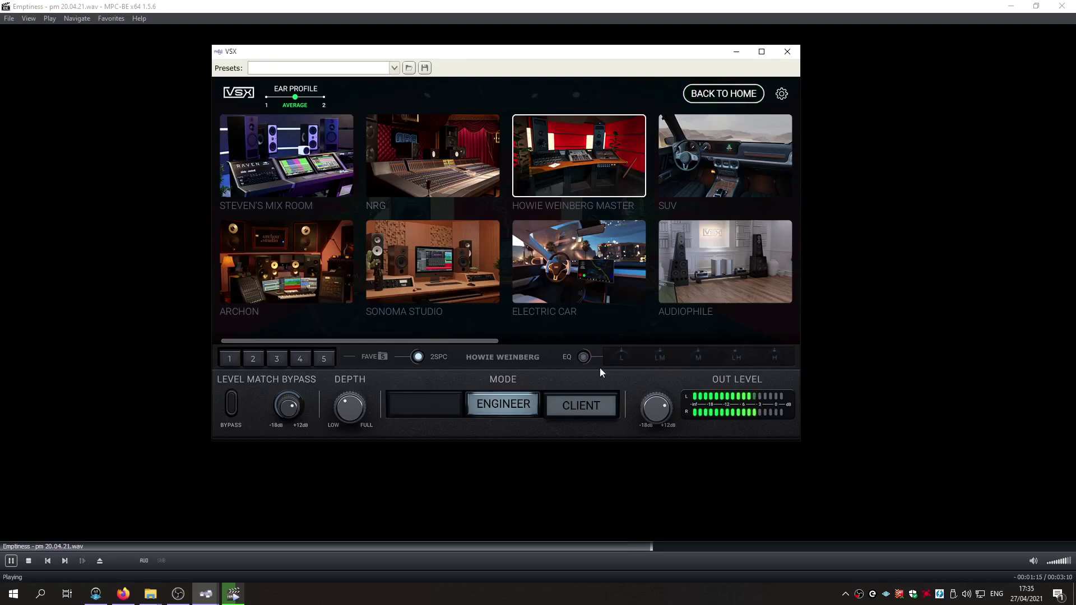
pyautogui.click(582, 359)
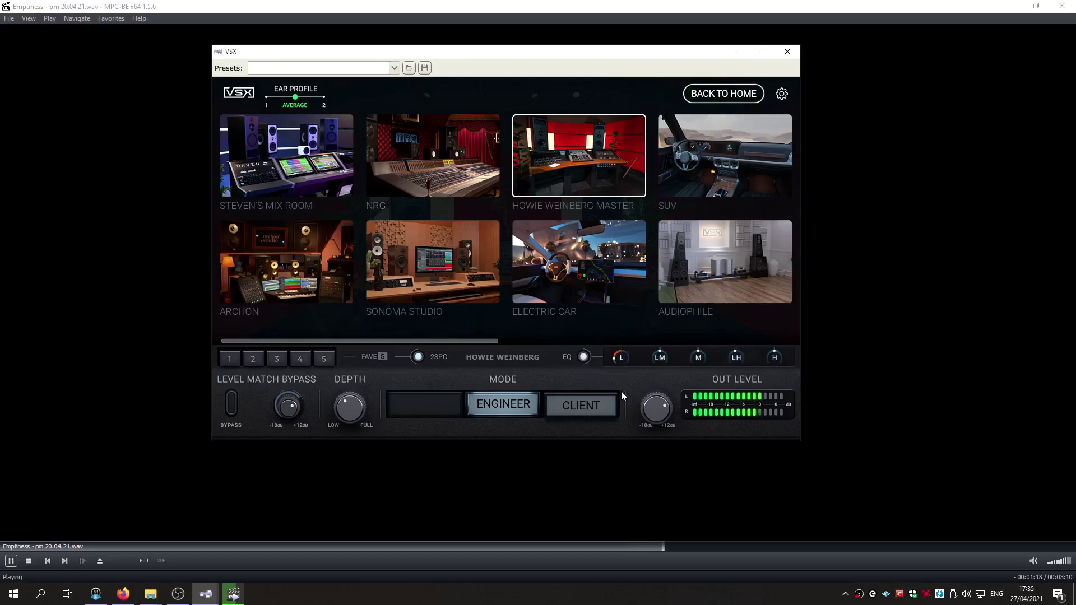
# Reset the L, LM and LH bands to neutral after brief boosts and cuts, then switch the EQ off.
pyautogui.doubleClick(620, 358)
pyautogui.moveTo(657, 366); pyautogui.dragTo(637, 311)
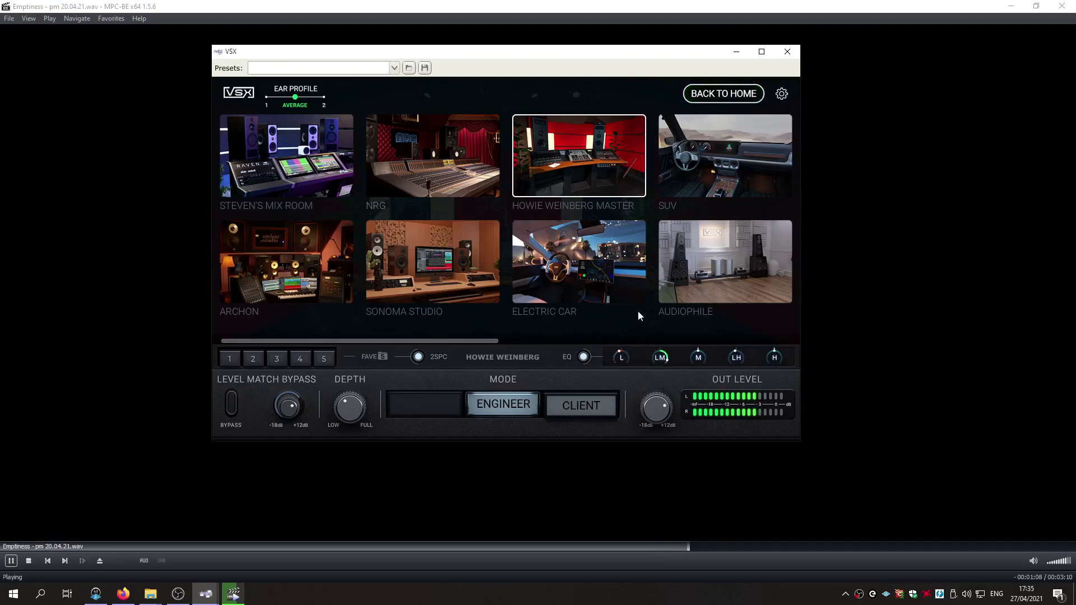
pyautogui.doubleClick(660, 357)
pyautogui.moveTo(733, 356); pyautogui.dragTo(729, 404)
pyautogui.doubleClick(735, 357)
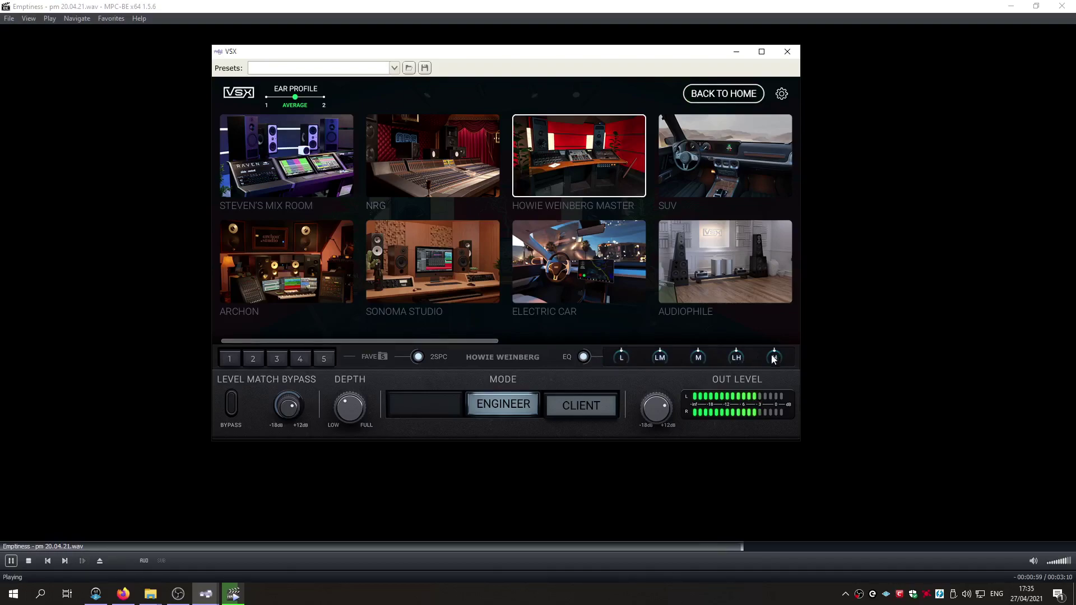
pyautogui.click(586, 358)
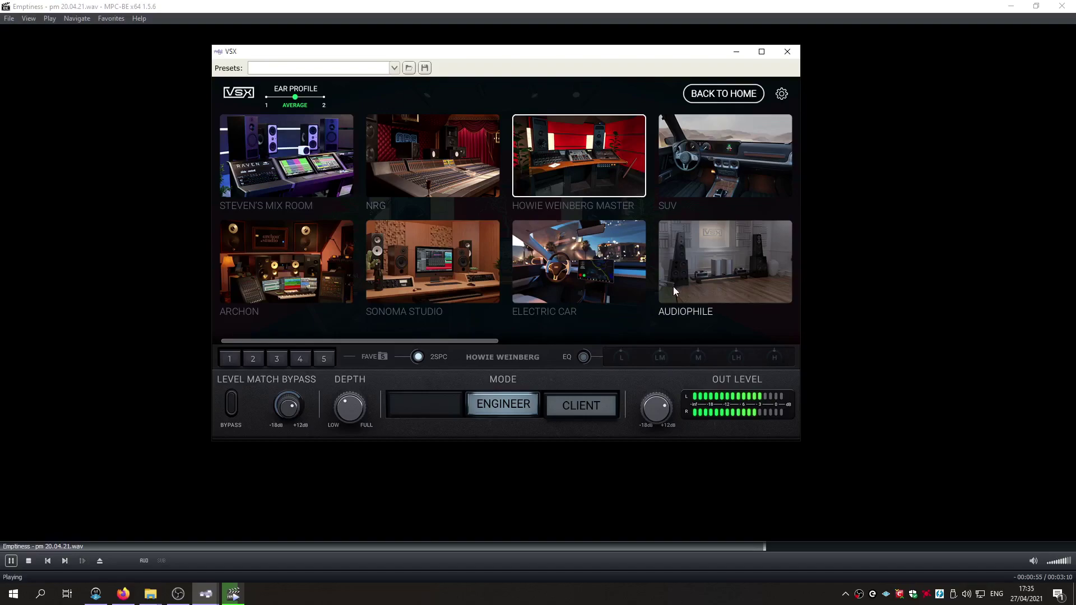
# Audition the Boombox, then load the SA-LCD headphone model in LCD-4 mode.
pyautogui.moveTo(486, 340); pyautogui.dragTo(589, 355)
pyautogui.click(651, 276)
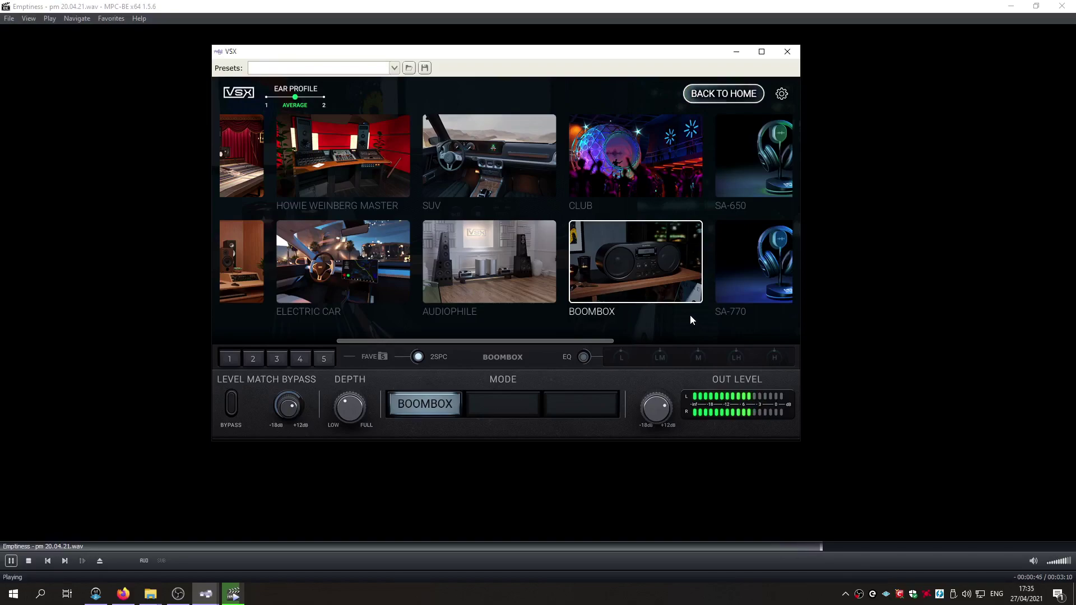
pyautogui.moveTo(511, 341); pyautogui.dragTo(695, 238)
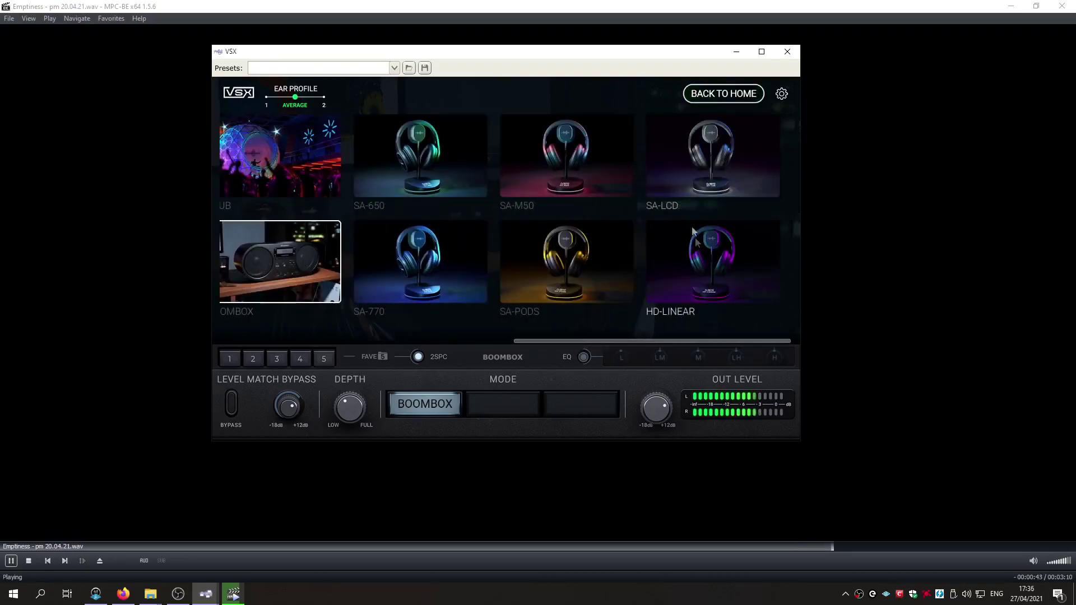
pyautogui.click(722, 185)
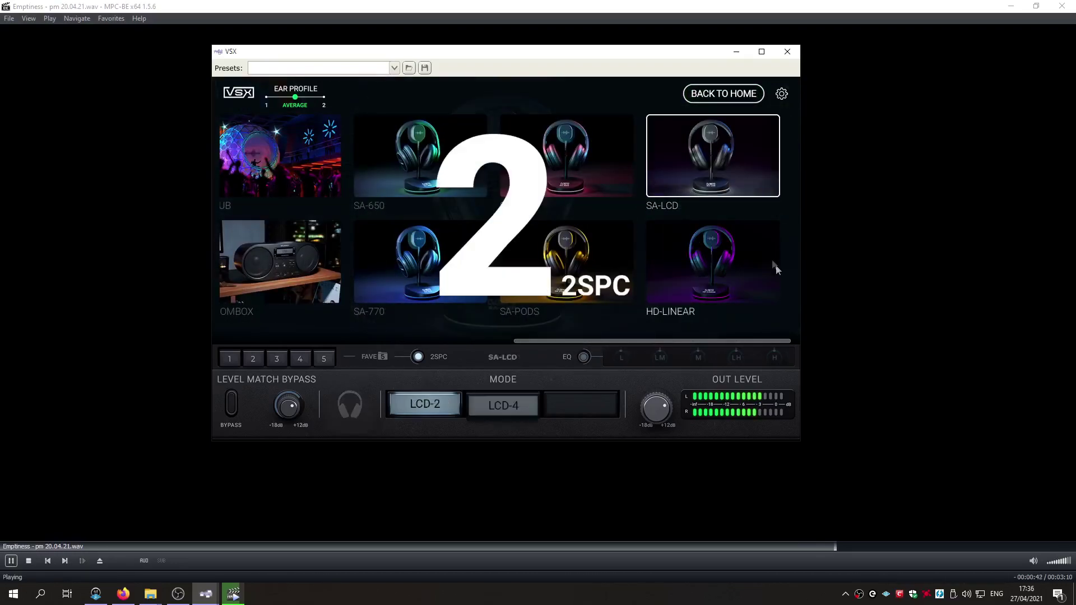
pyautogui.click(515, 410)
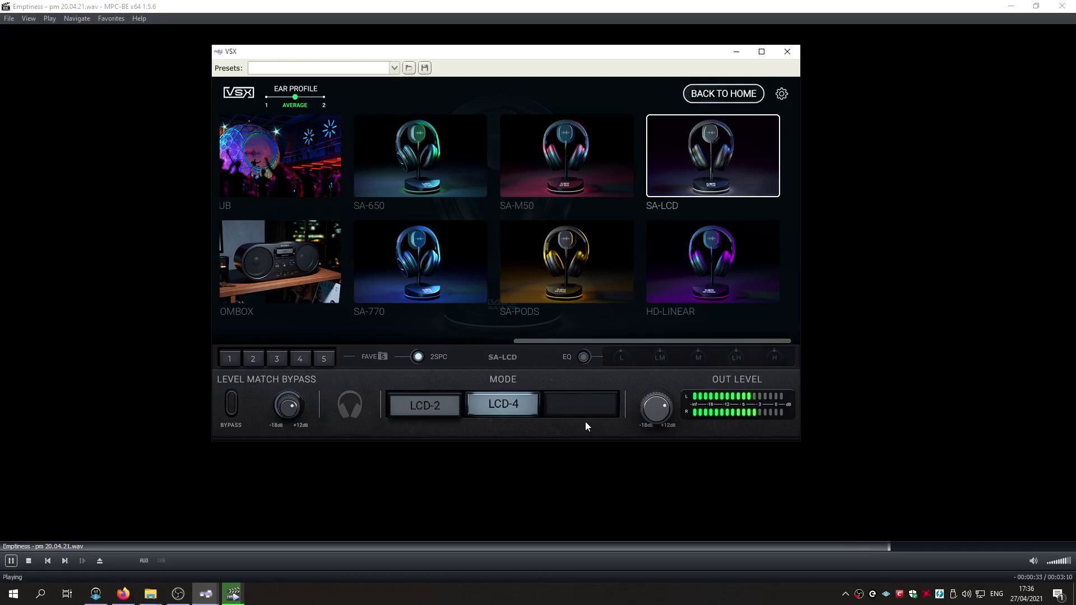
pyautogui.scroll(1, 547, 348)
# Load the Archon room and set it to Mid-Field mode.
pyautogui.scroll(3, 546, 349)
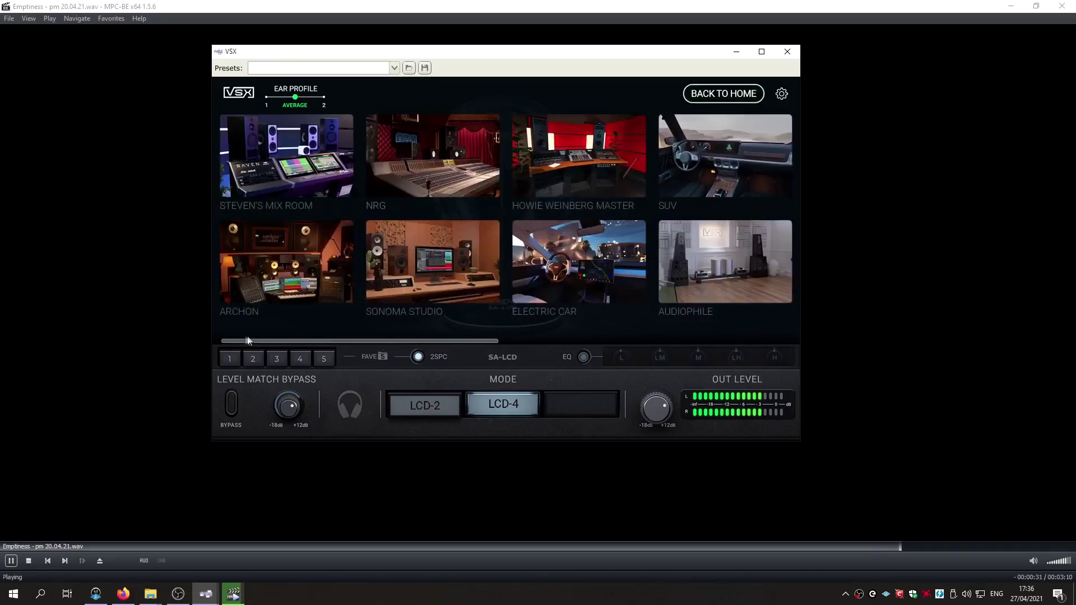
pyautogui.click(243, 283)
pyautogui.click(503, 413)
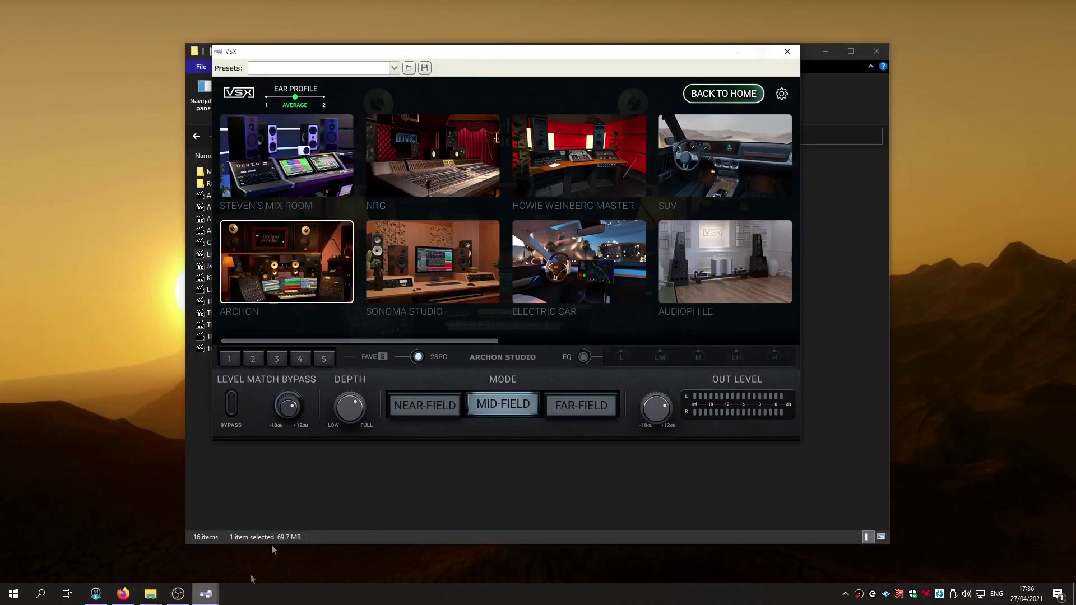
# Move the Pedalboard 2 patch window lower and bring it in front of VSX, glancing at the File menu.
pyautogui.click(206, 594)
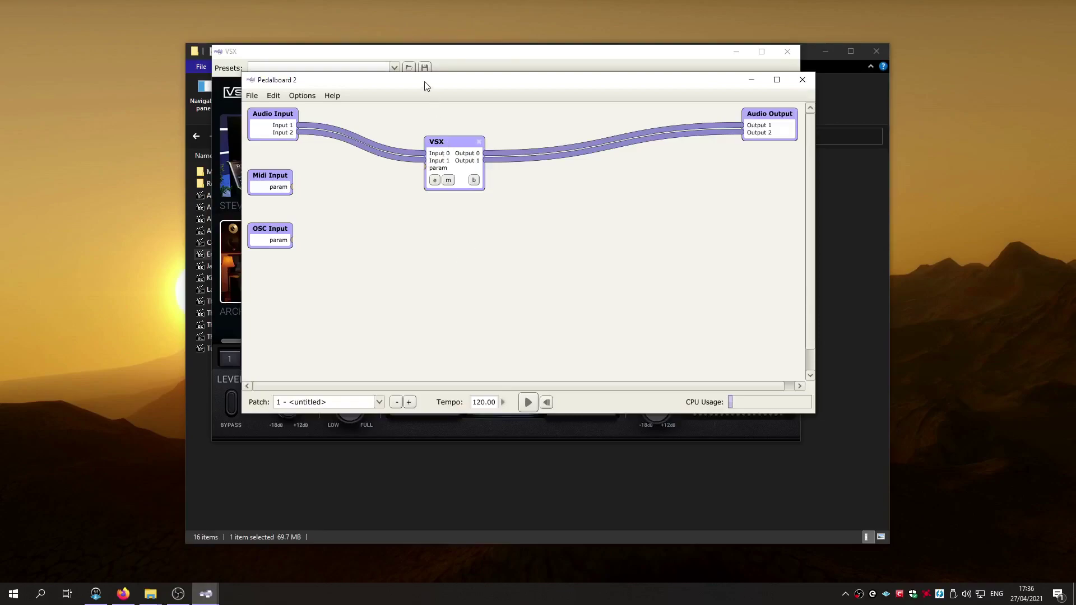
pyautogui.moveTo(426, 85); pyautogui.dragTo(433, 148)
pyautogui.click(405, 55)
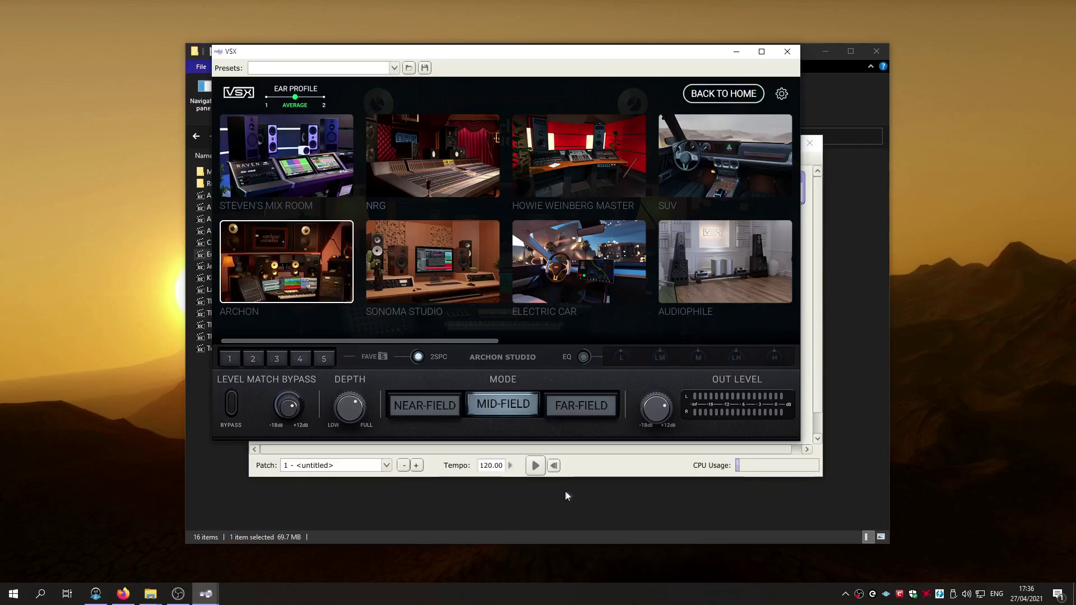
pyautogui.click(583, 473)
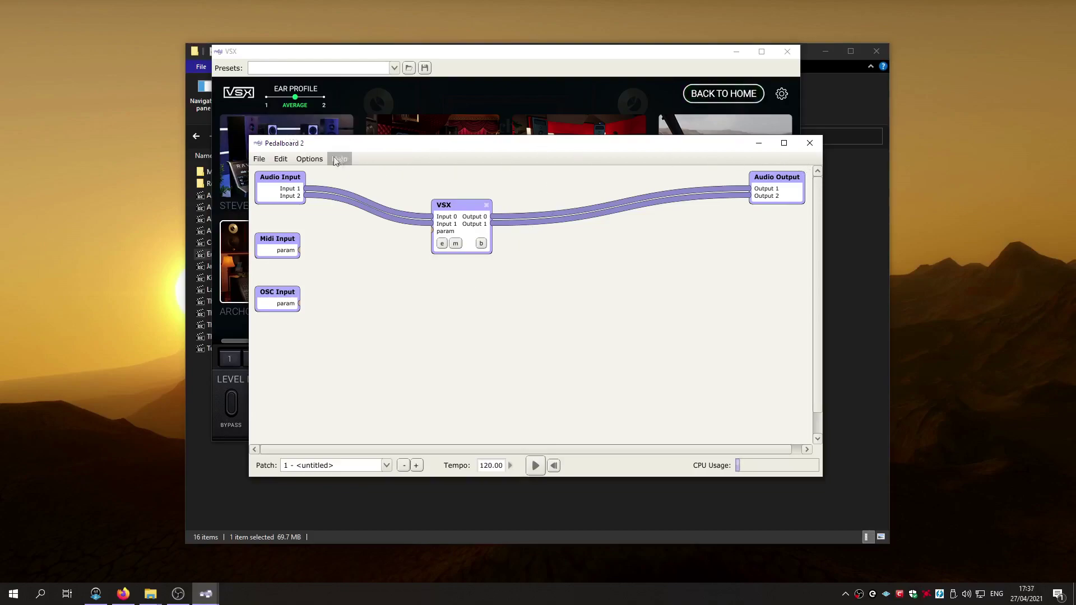
pyautogui.click(259, 159)
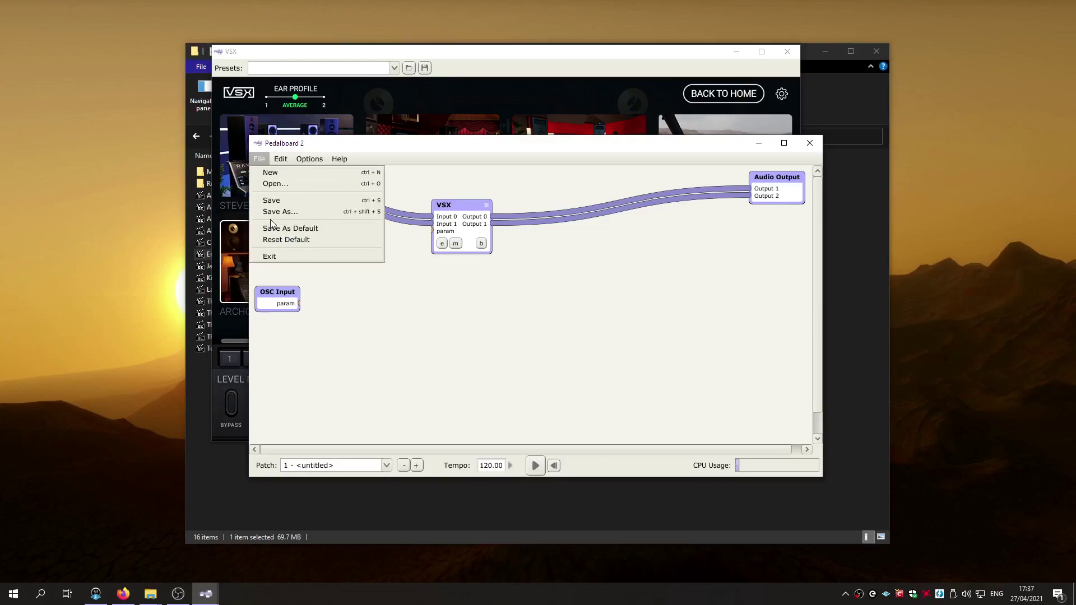
pyautogui.click(398, 336)
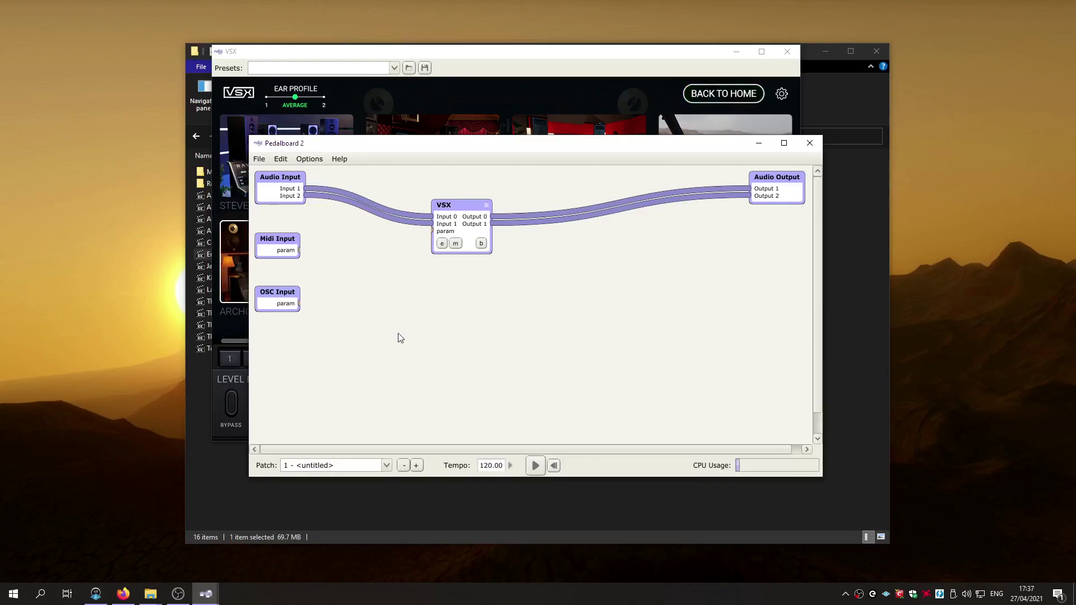